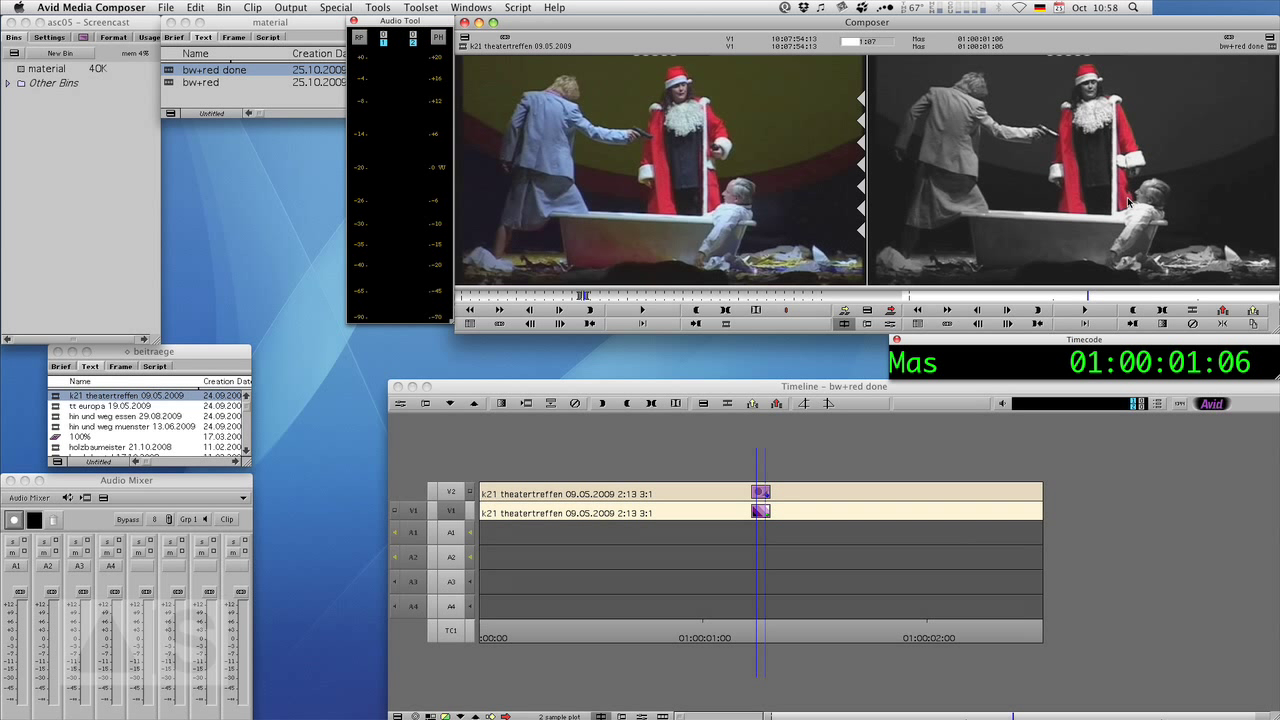
Load and preview the bw+red sequence, then drop an Image > Color Effect onto its V1 clip.
{"action": "double_click", "coordinate": [195, 82]}
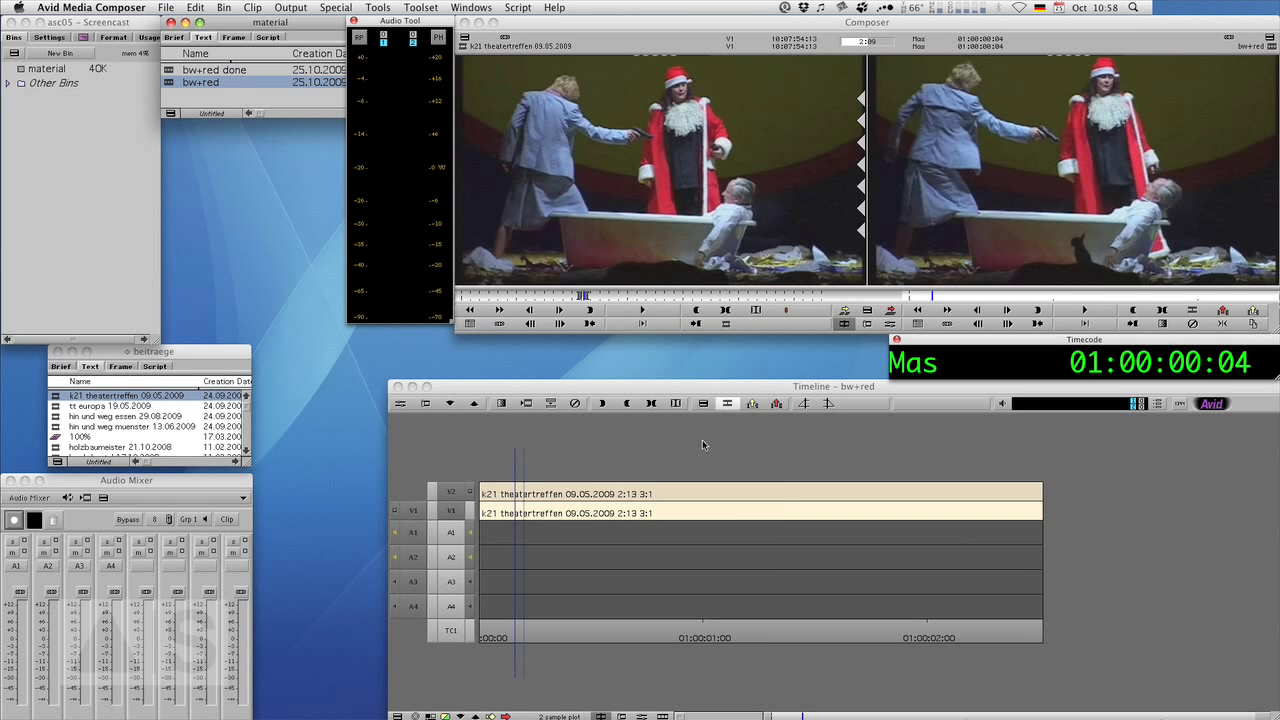
{"action": "left_click_drag", "start_coordinate": [518, 638], "coordinate": [572, 638]}
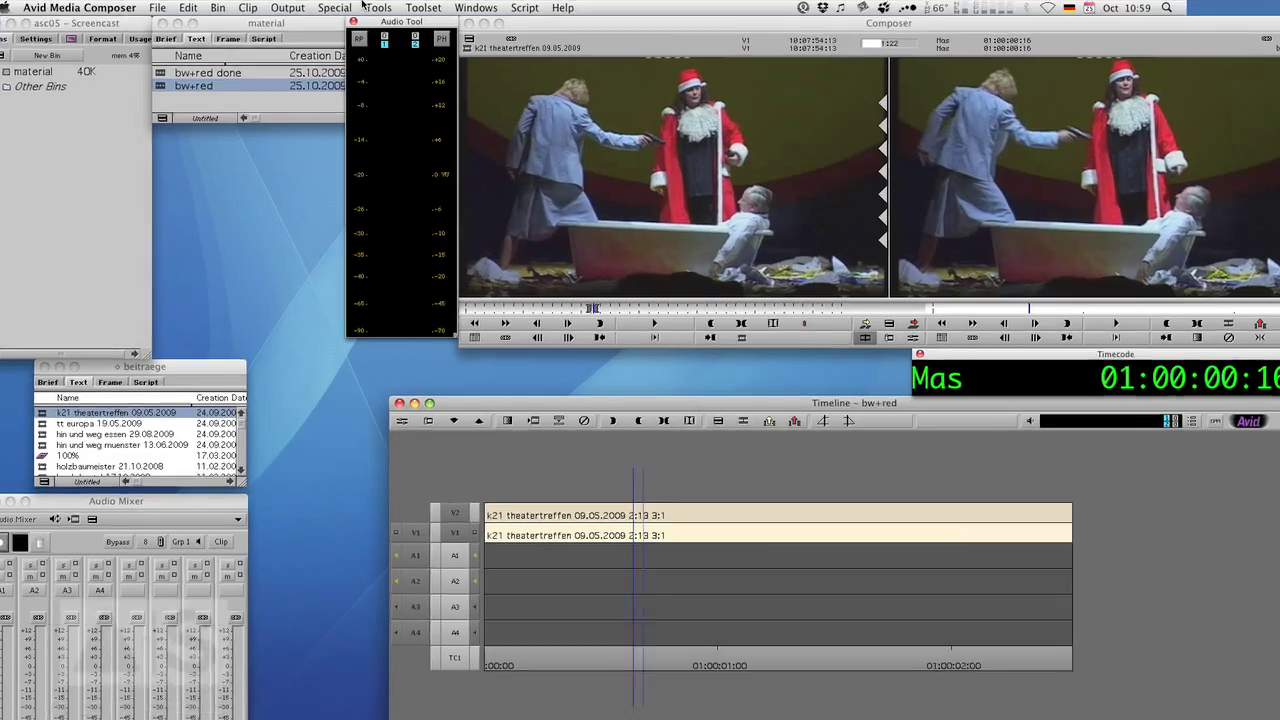
{"action": "left_click", "coordinate": [378, 7]}
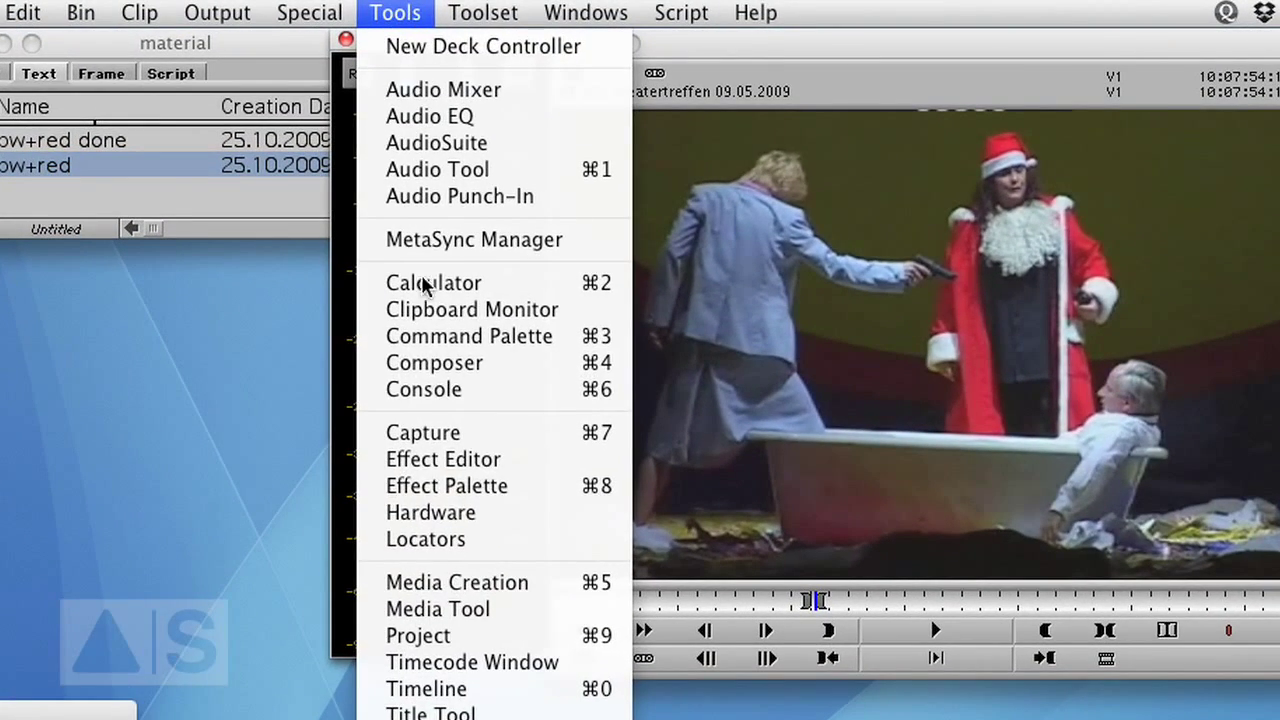
{"action": "left_click", "coordinate": [465, 490]}
{"action": "left_click", "coordinate": [86, 418]}
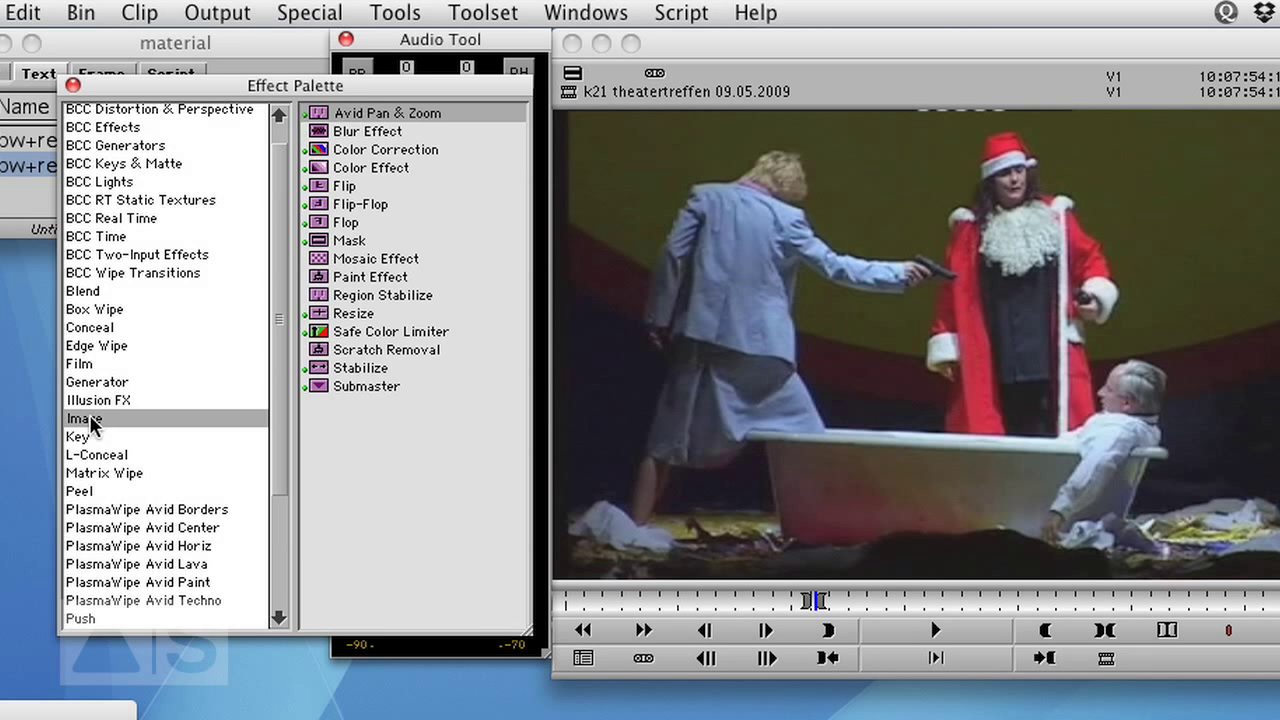
{"action": "left_click", "coordinate": [320, 168]}
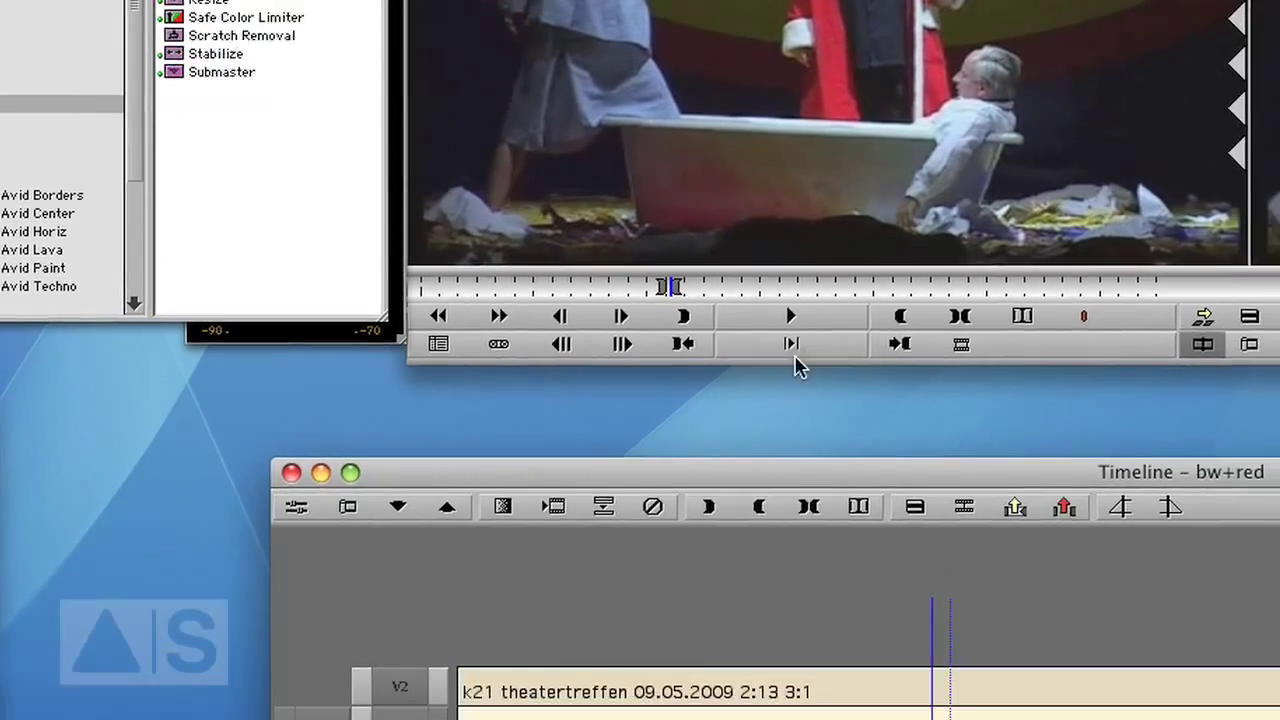
{"action": "left_click_drag", "start_coordinate": [797, 366], "coordinate": [990, 719]}
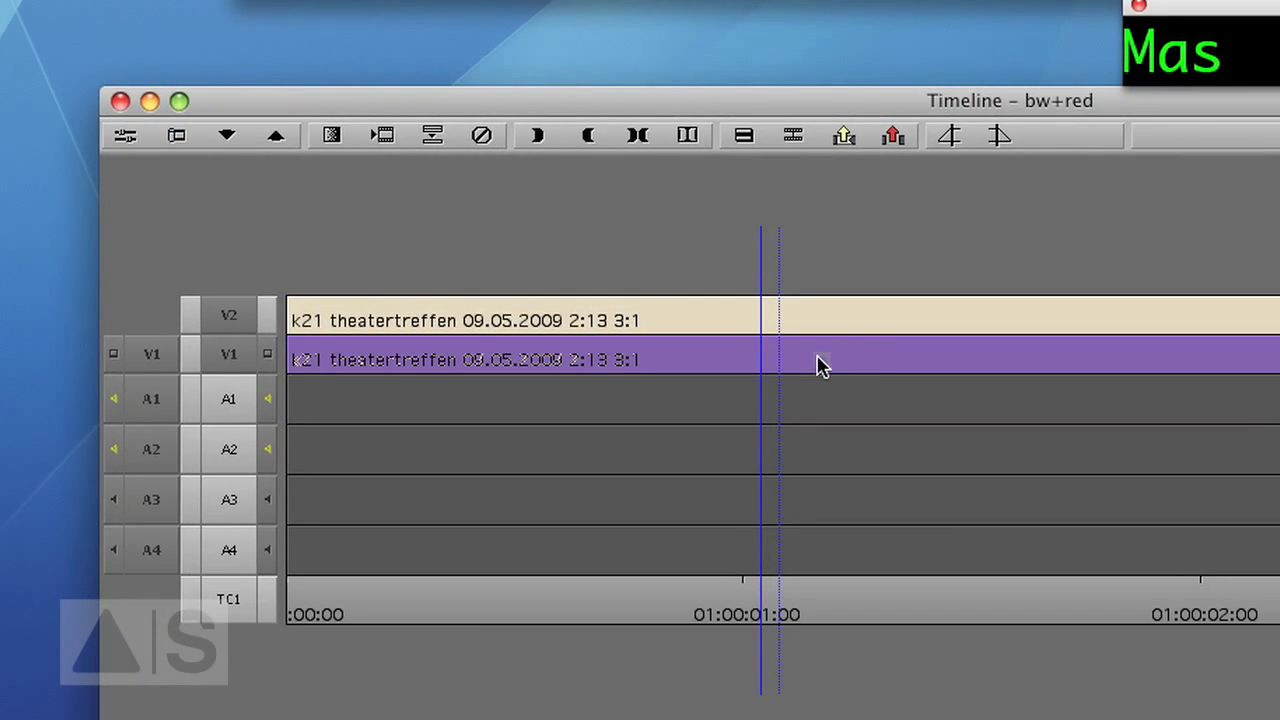
{"action": "left_click_drag", "start_coordinate": [817, 366], "coordinate": [857, 366]}
{"action": "left_click_drag", "start_coordinate": [780, 614], "coordinate": [860, 618]}
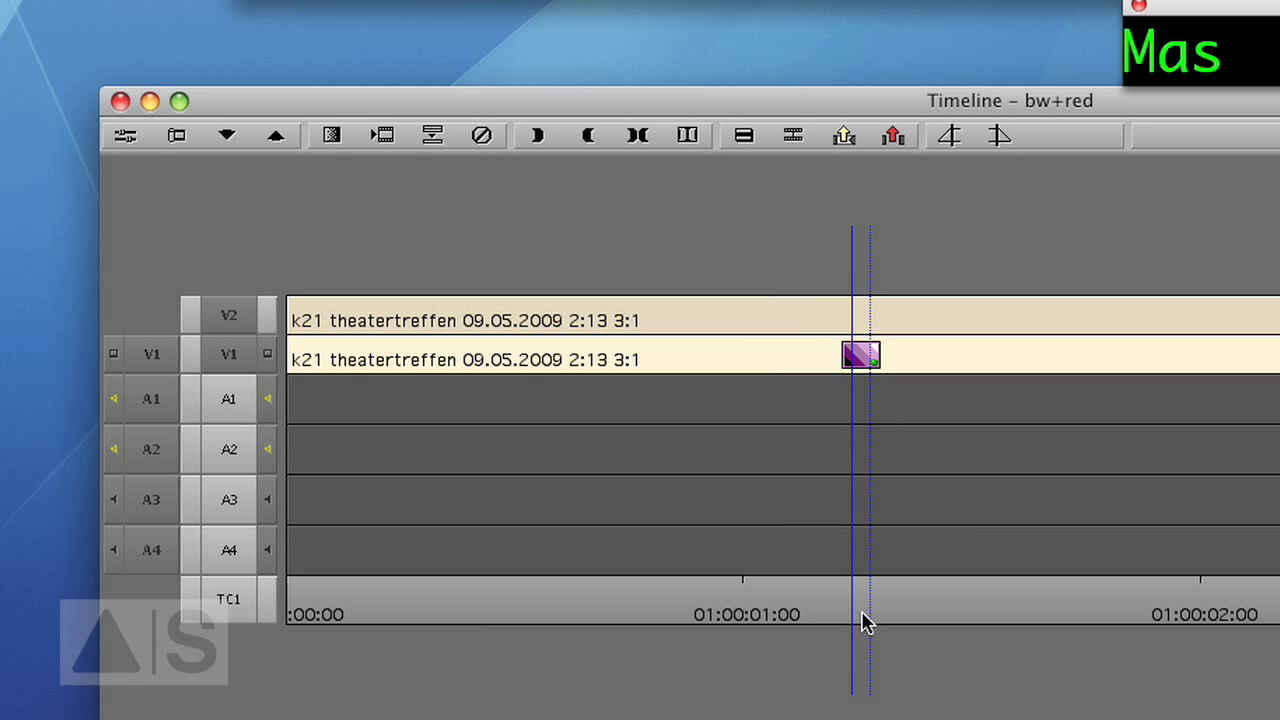
Set the Color Effect's saturation to -100 and gamma to -7, and lower the white point.
{"action": "left_click", "coordinate": [124, 137]}
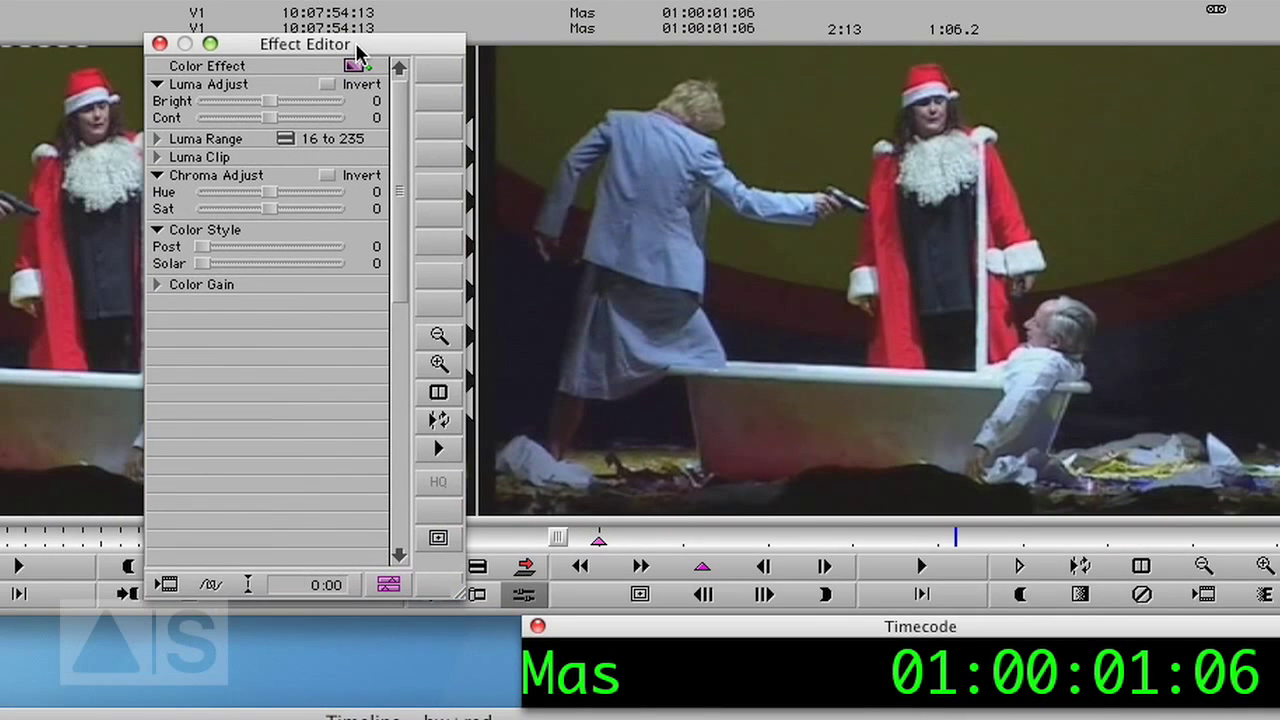
{"action": "left_click", "coordinate": [272, 210]}
{"action": "left_click", "coordinate": [156, 139]}
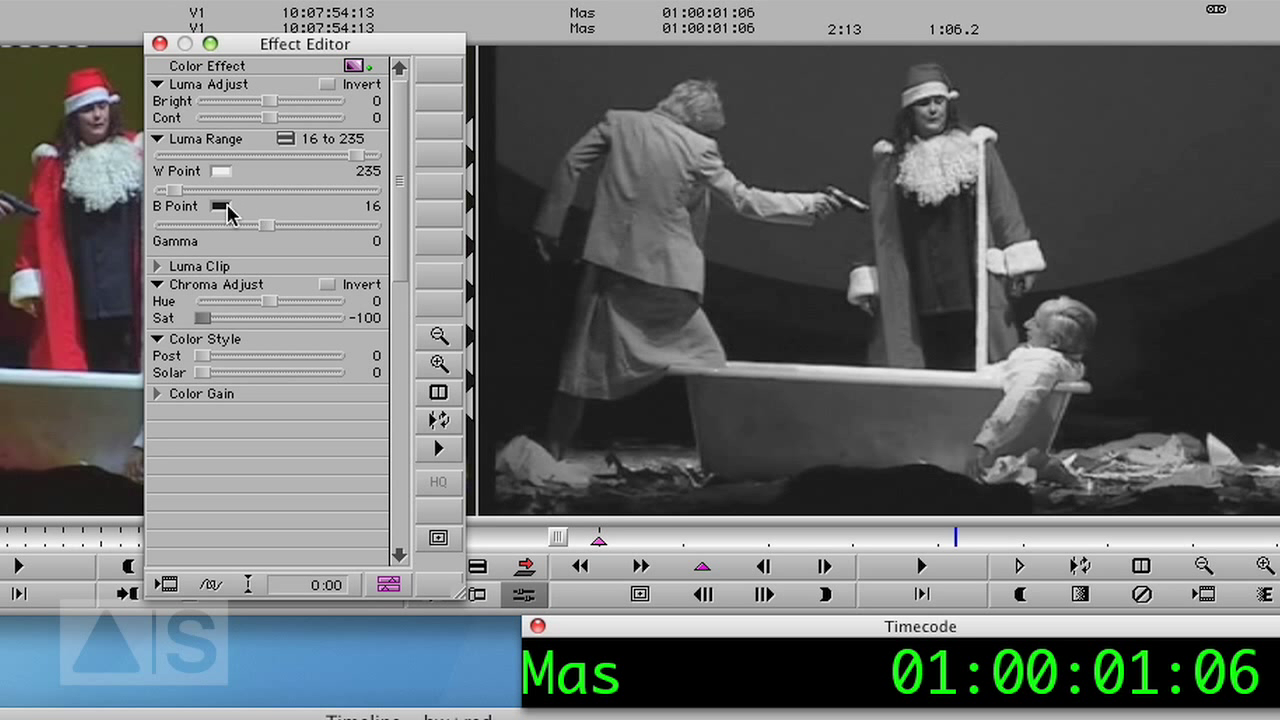
{"action": "left_click", "coordinate": [268, 227]}
{"action": "left_click_drag", "start_coordinate": [272, 233], "coordinate": [267, 233]}
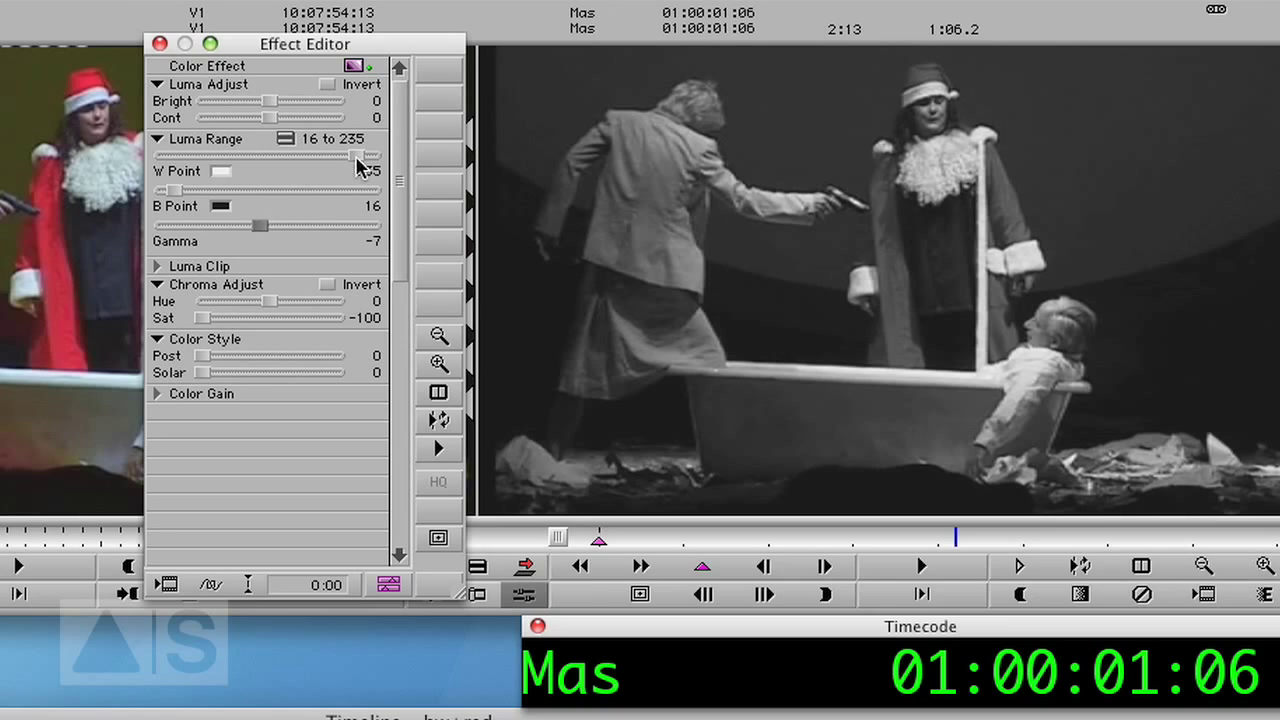
{"action": "left_click_drag", "start_coordinate": [357, 159], "coordinate": [342, 164]}
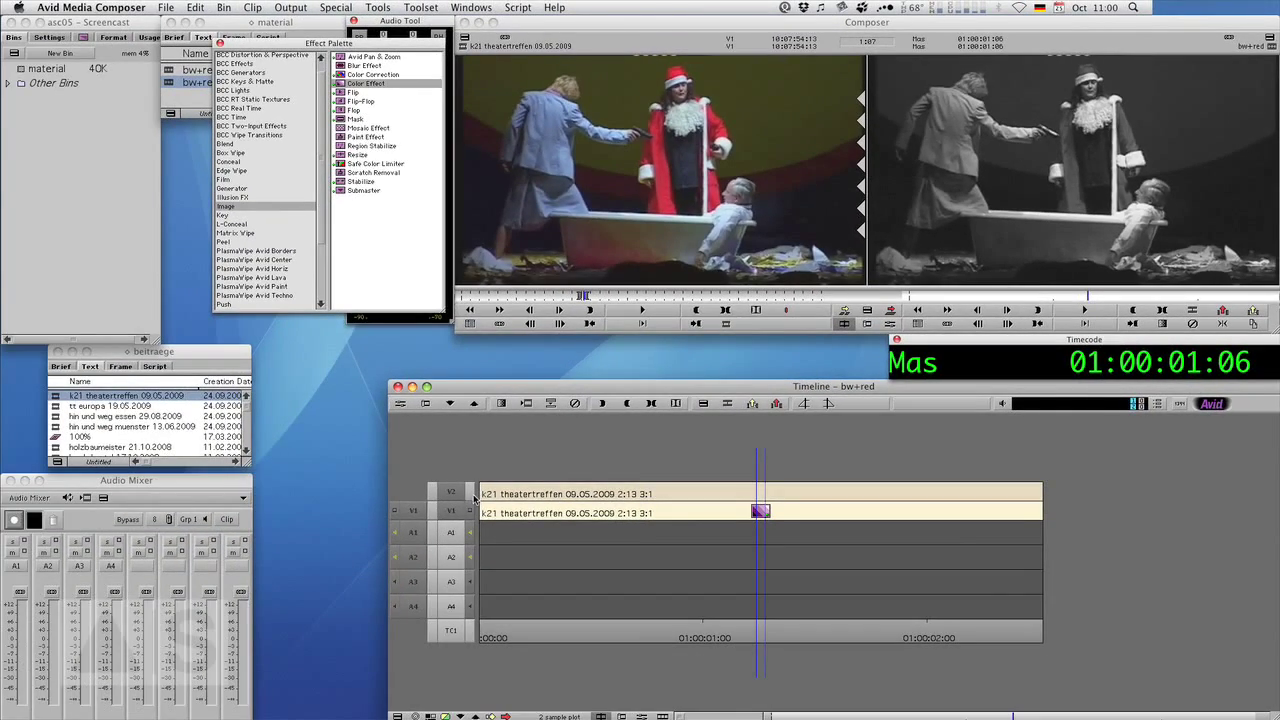
Monitor V2 and drop the Key > SpectraMatte effect onto the V2 colour clip.
{"action": "left_click", "coordinate": [471, 494]}
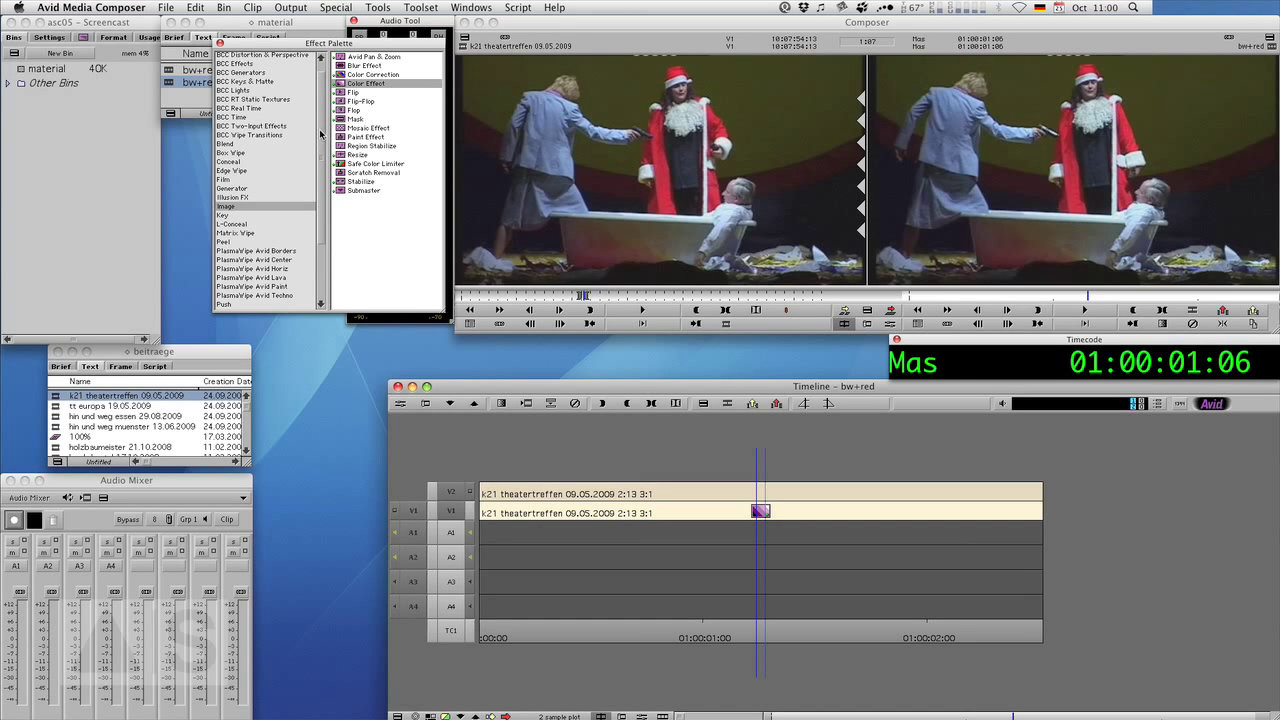
{"action": "left_click_drag", "start_coordinate": [321, 126], "coordinate": [317, 186]}
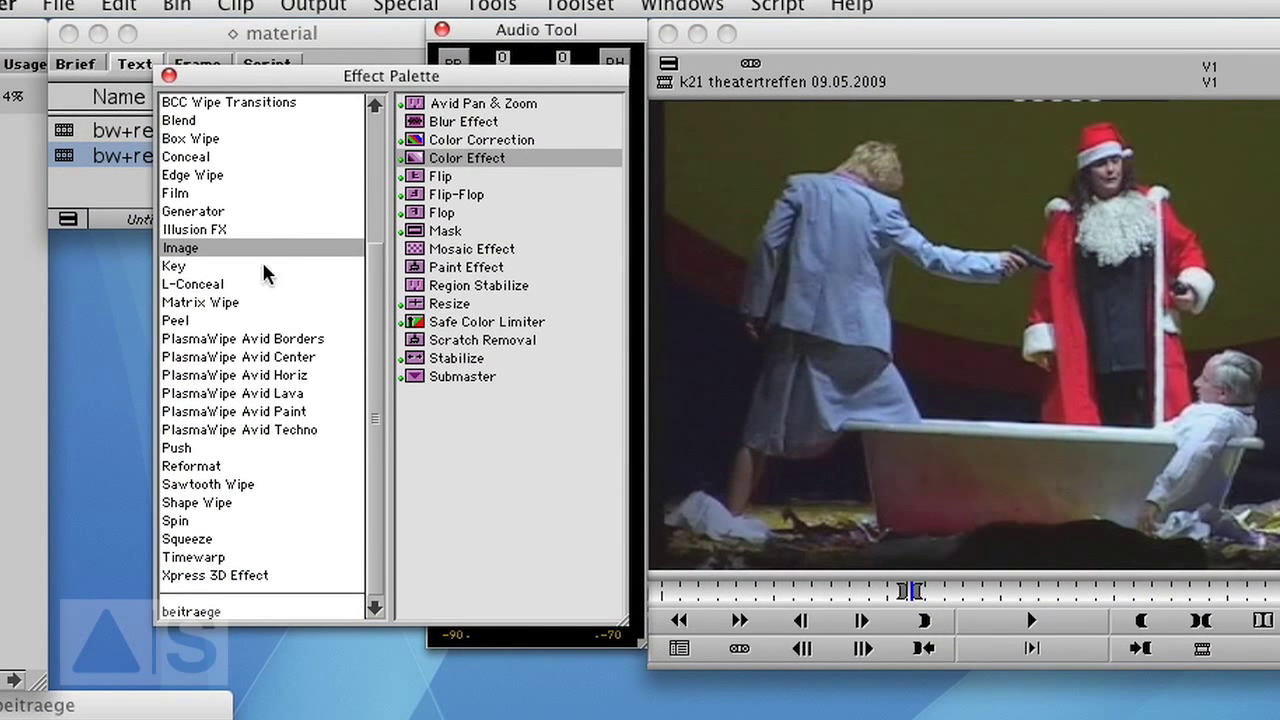
{"action": "left_click", "coordinate": [177, 267]}
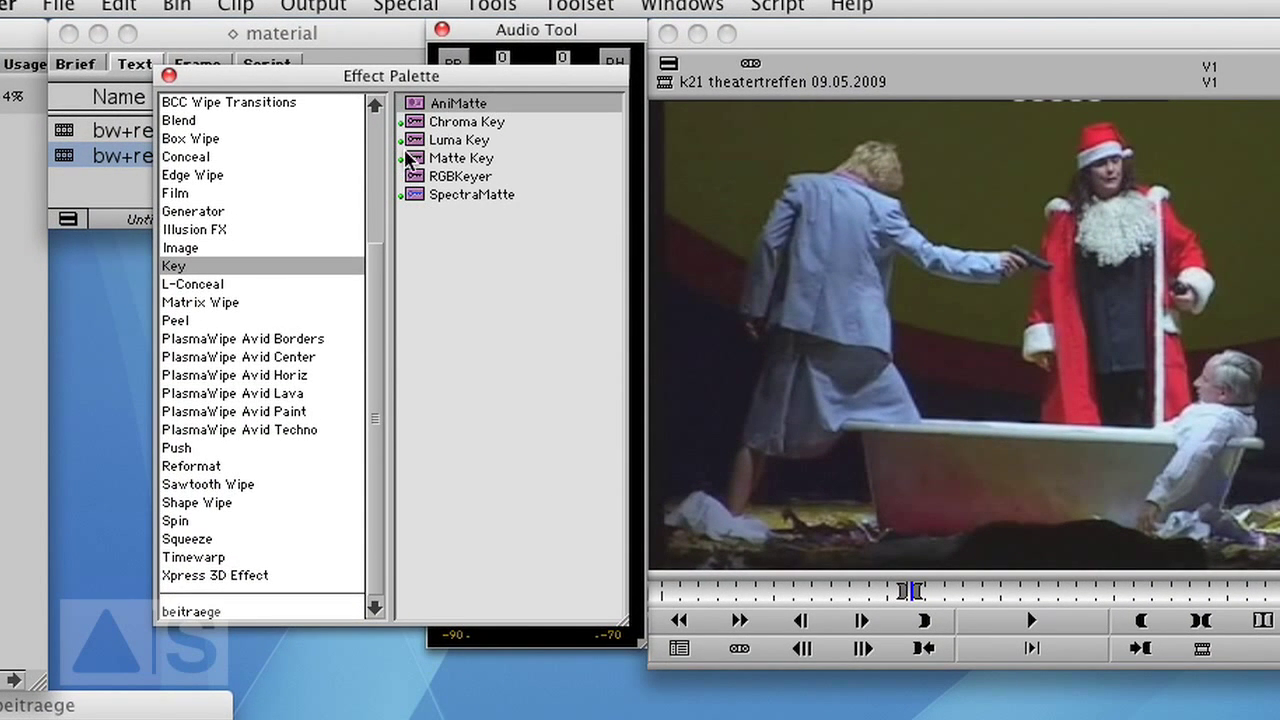
{"action": "left_click_drag", "start_coordinate": [414, 197], "coordinate": [766, 496]}
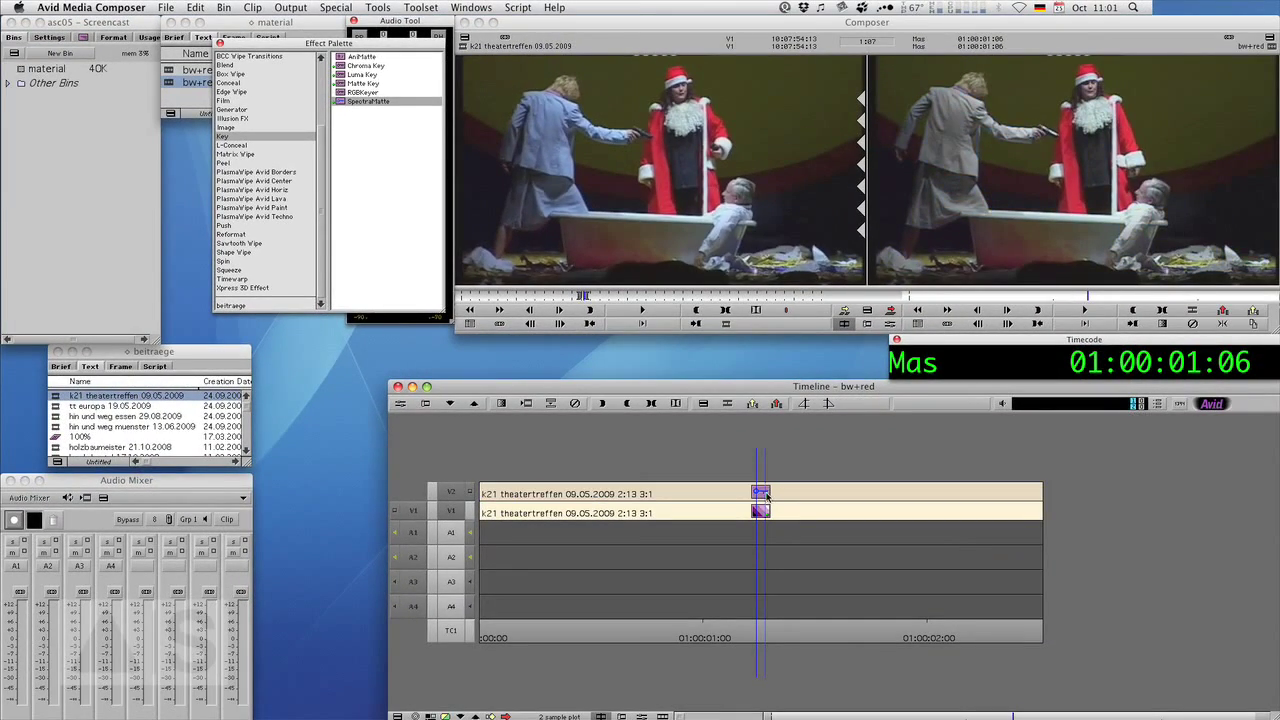
Open the V2 SpectraMatte in the Effect Editor and move the editor aside to reveal the monitors.
{"action": "left_click", "coordinate": [401, 406]}
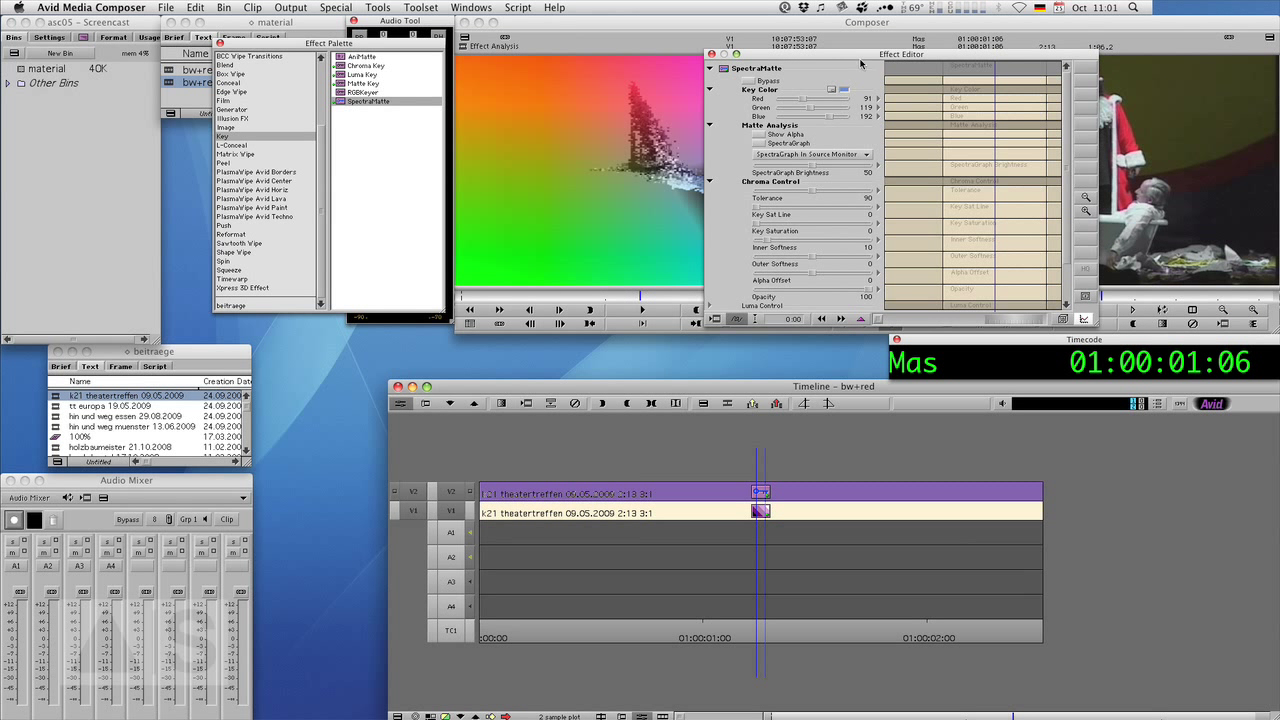
{"action": "left_click_drag", "start_coordinate": [890, 60], "coordinate": [660, 305]}
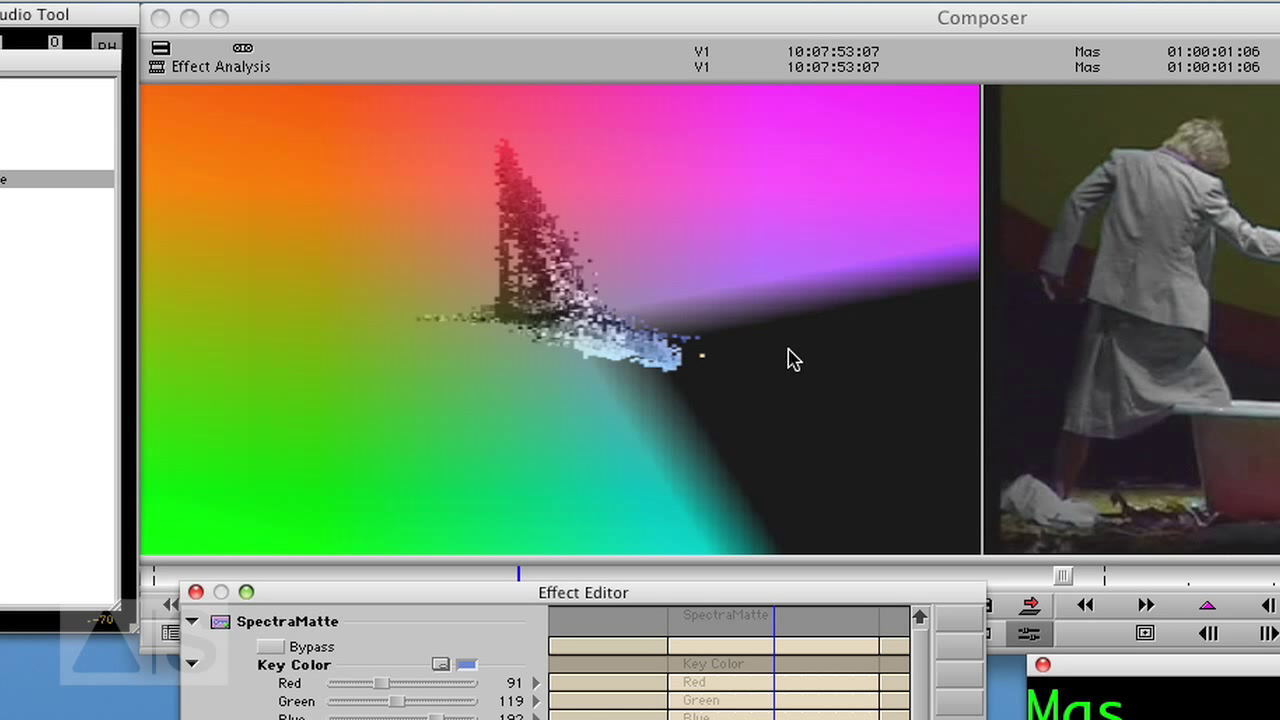
Sample Santa's red coat as the key colour (Red 171, Green 27, Blue 48) with tolerance 115.
{"action": "left_click", "coordinate": [474, 662]}
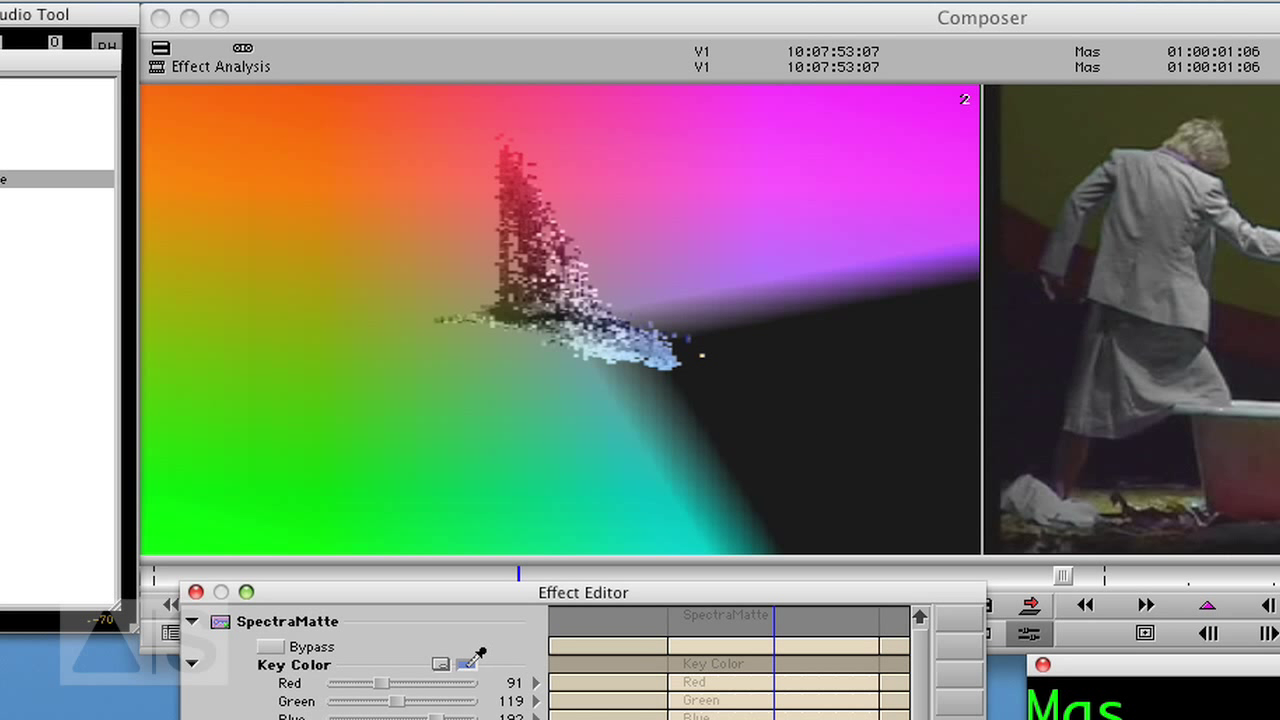
{"action": "left_click_drag", "start_coordinate": [484, 655], "coordinate": [1270, 302]}
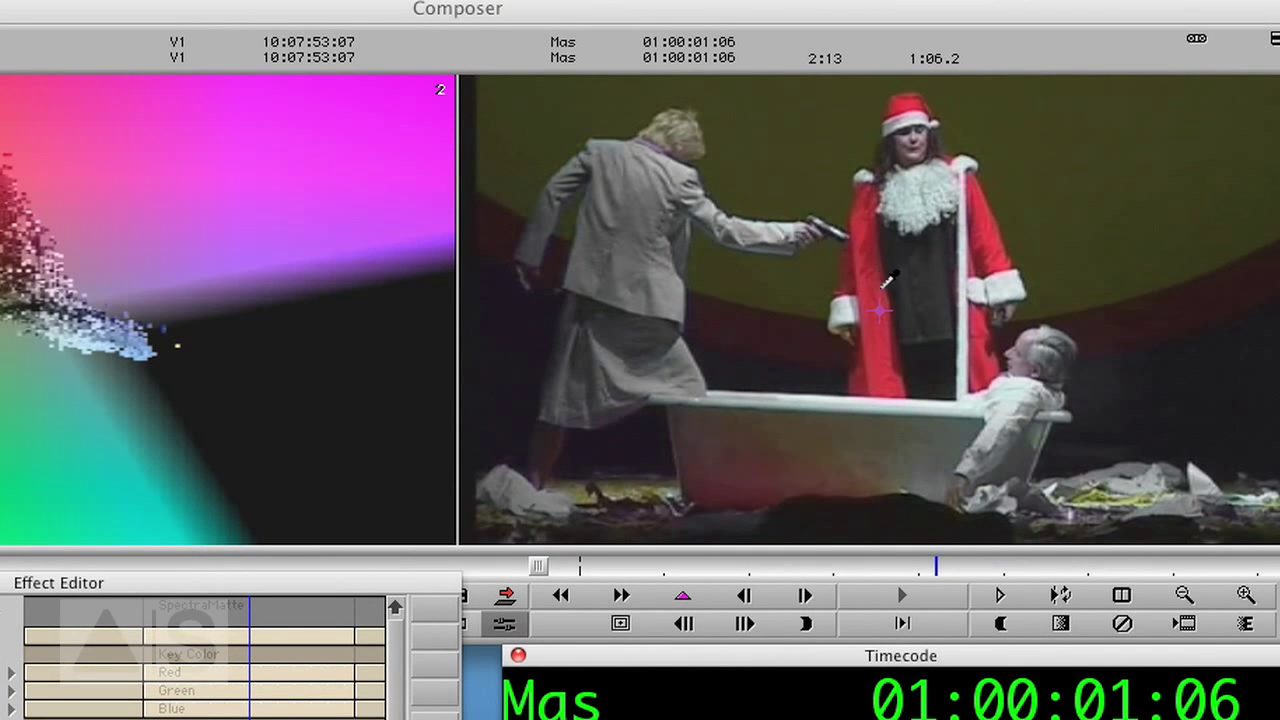
{"action": "left_click_drag", "start_coordinate": [870, 292], "coordinate": [872, 294]}
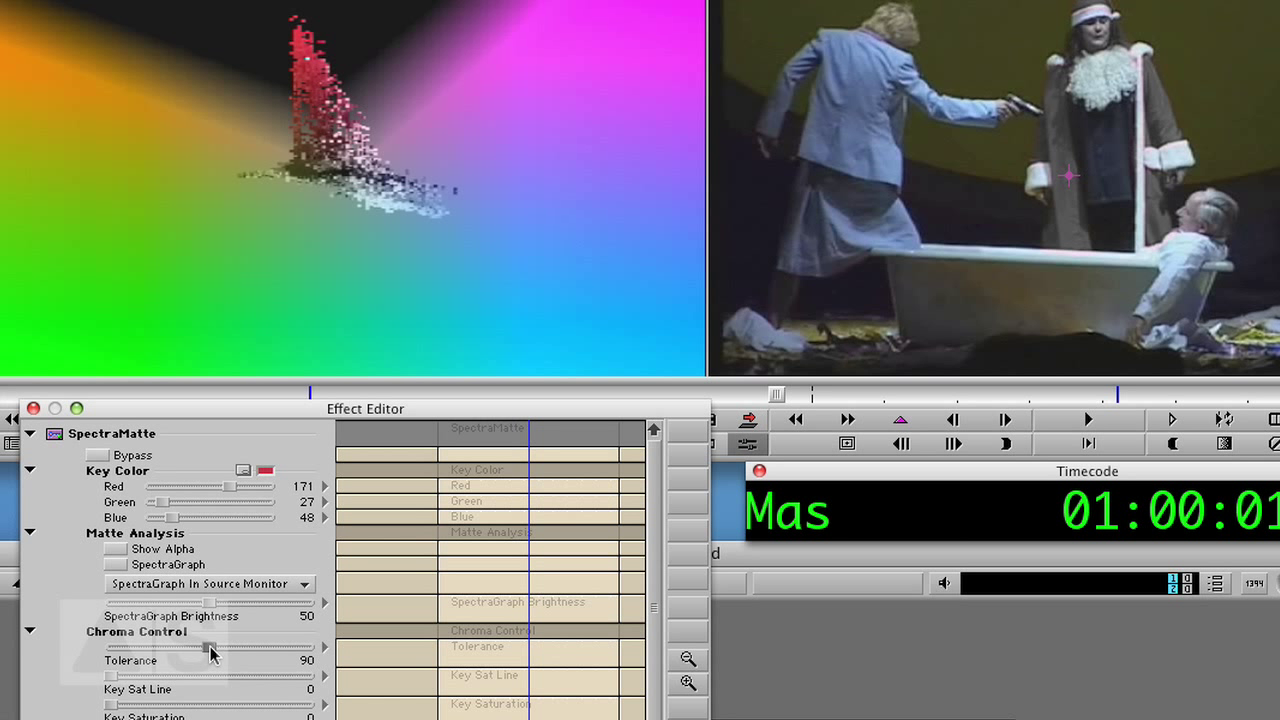
{"action": "left_click_drag", "start_coordinate": [210, 652], "coordinate": [237, 652]}
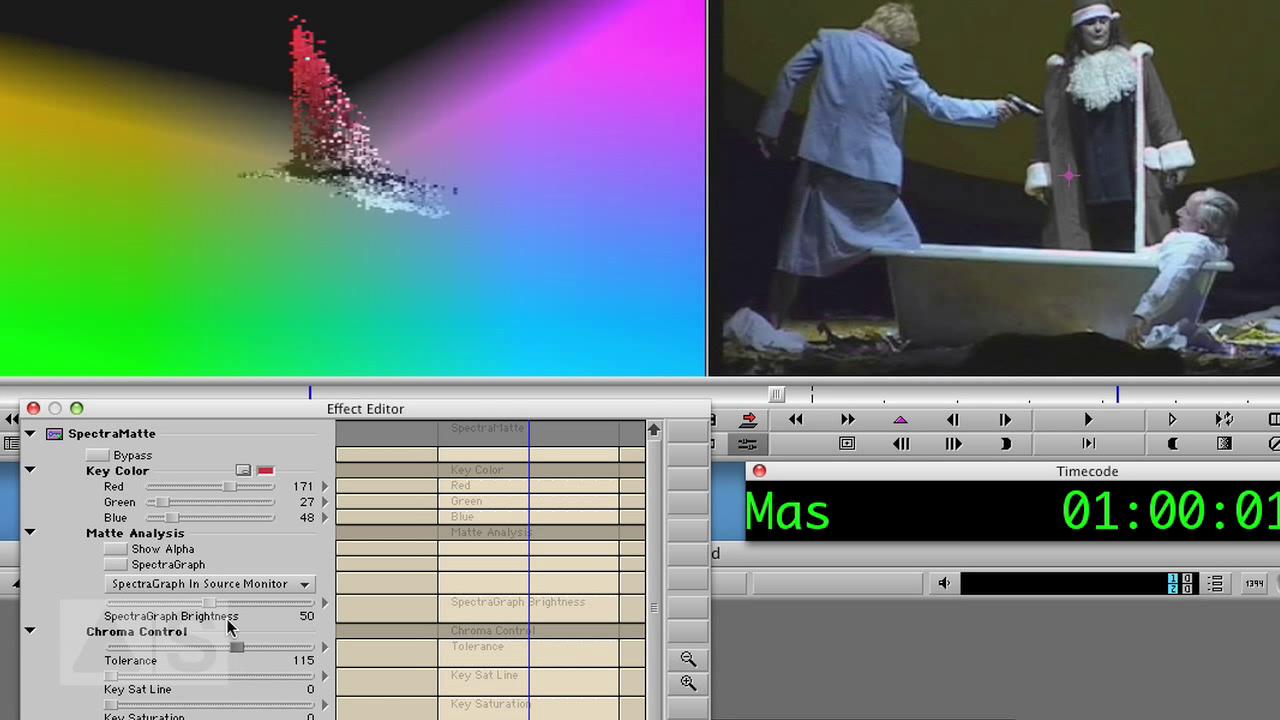
Watch the alpha matte while setting Tolerance 101 and Key Sat Line 10, then return to normal view.
{"action": "left_click", "coordinate": [117, 549]}
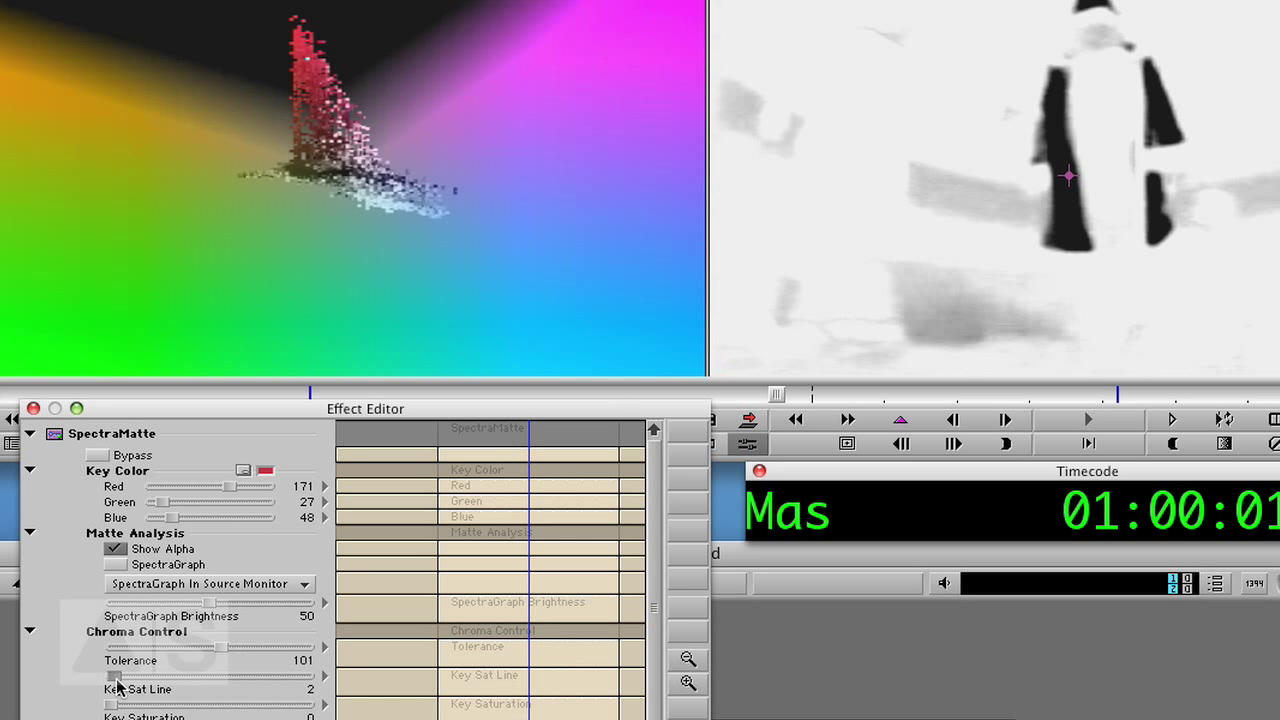
{"action": "left_click_drag", "start_coordinate": [112, 676], "coordinate": [140, 686]}
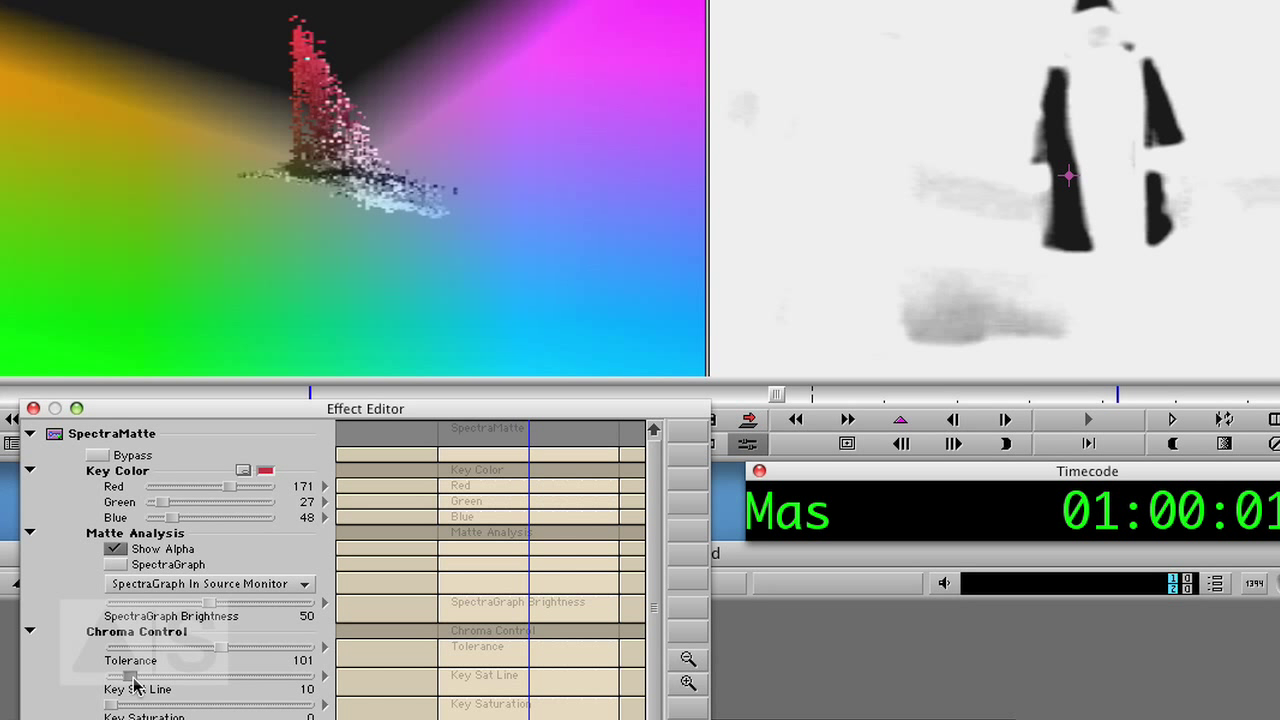
{"action": "left_click", "coordinate": [116, 549]}
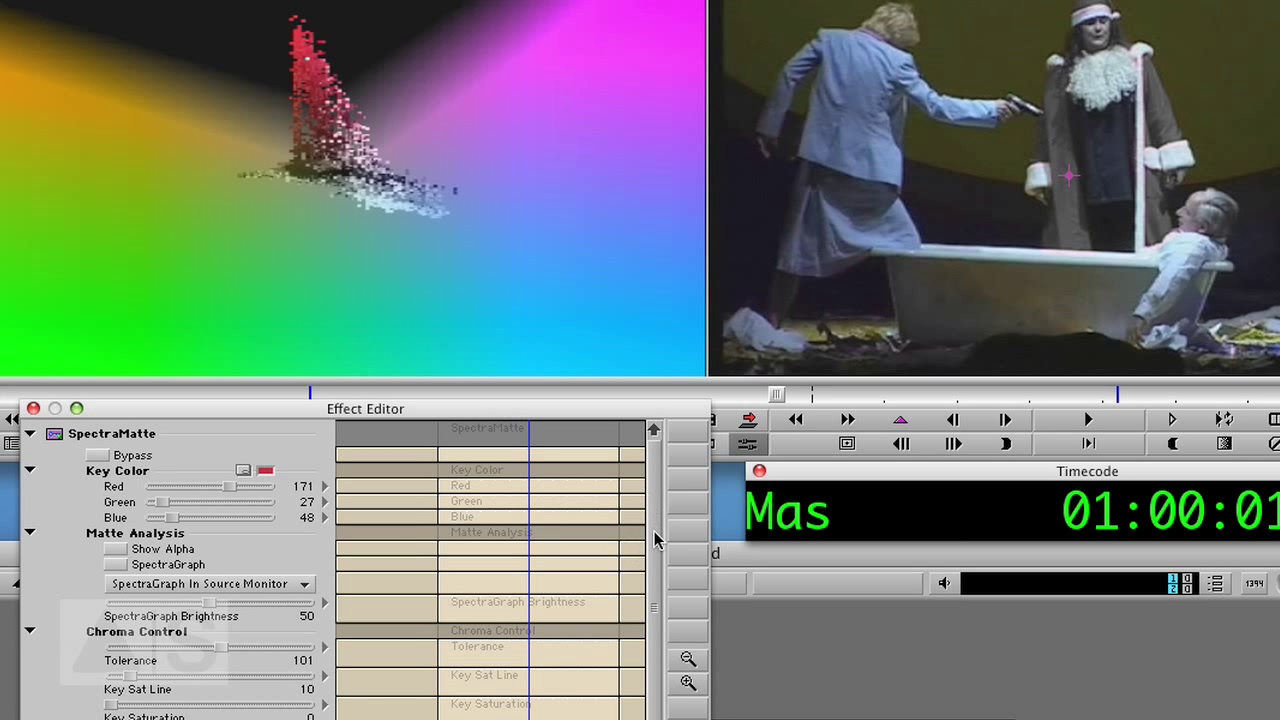
Promote the SpectraMatte key to a 3D Warp effect.
{"action": "scroll", "coordinate": [648, 528], "scroll_direction": "down", "scroll_amount": 1}
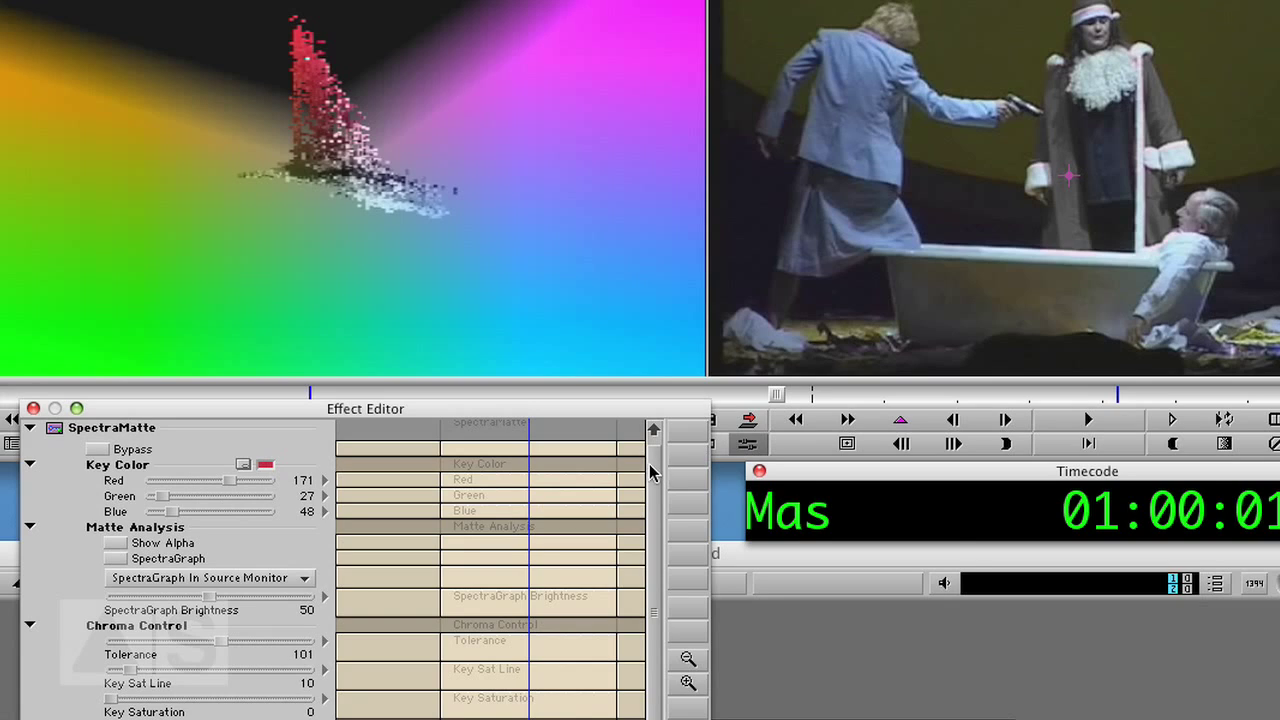
{"action": "left_click_drag", "start_coordinate": [652, 470], "coordinate": [647, 500]}
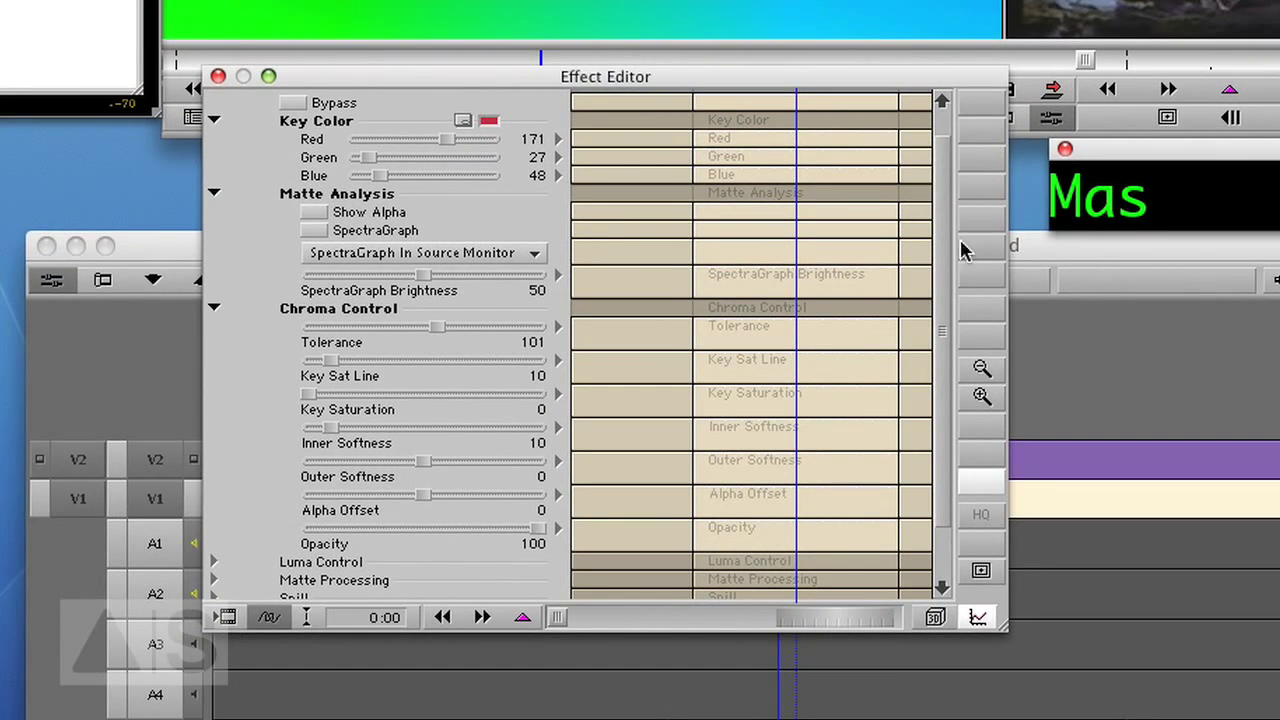
{"action": "left_click", "coordinate": [936, 619]}
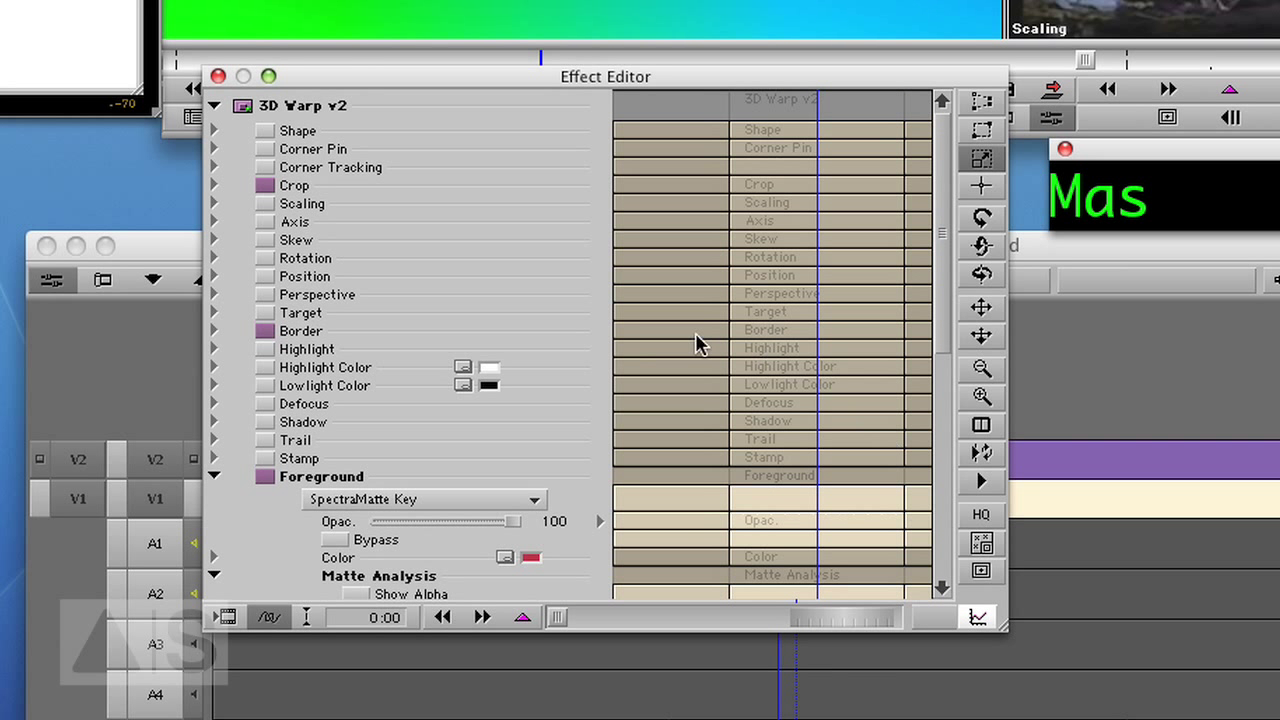
Enable Invert Key under Foreground so only Santa's red costume keeps its colour.
{"action": "left_click", "coordinate": [215, 479]}
{"action": "left_click", "coordinate": [215, 479]}
{"action": "left_click_drag", "start_coordinate": [937, 228], "coordinate": [920, 331]}
{"action": "left_click_drag", "start_coordinate": [946, 271], "coordinate": [912, 388]}
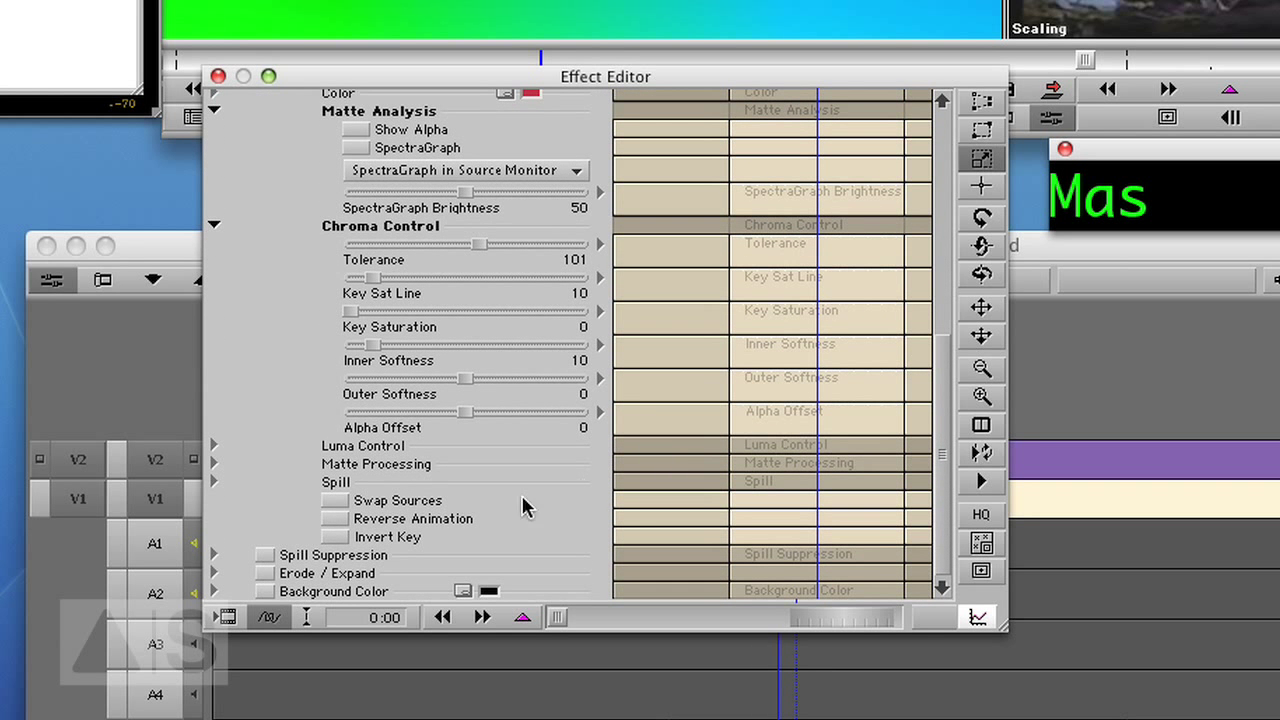
{"action": "left_click", "coordinate": [335, 537]}
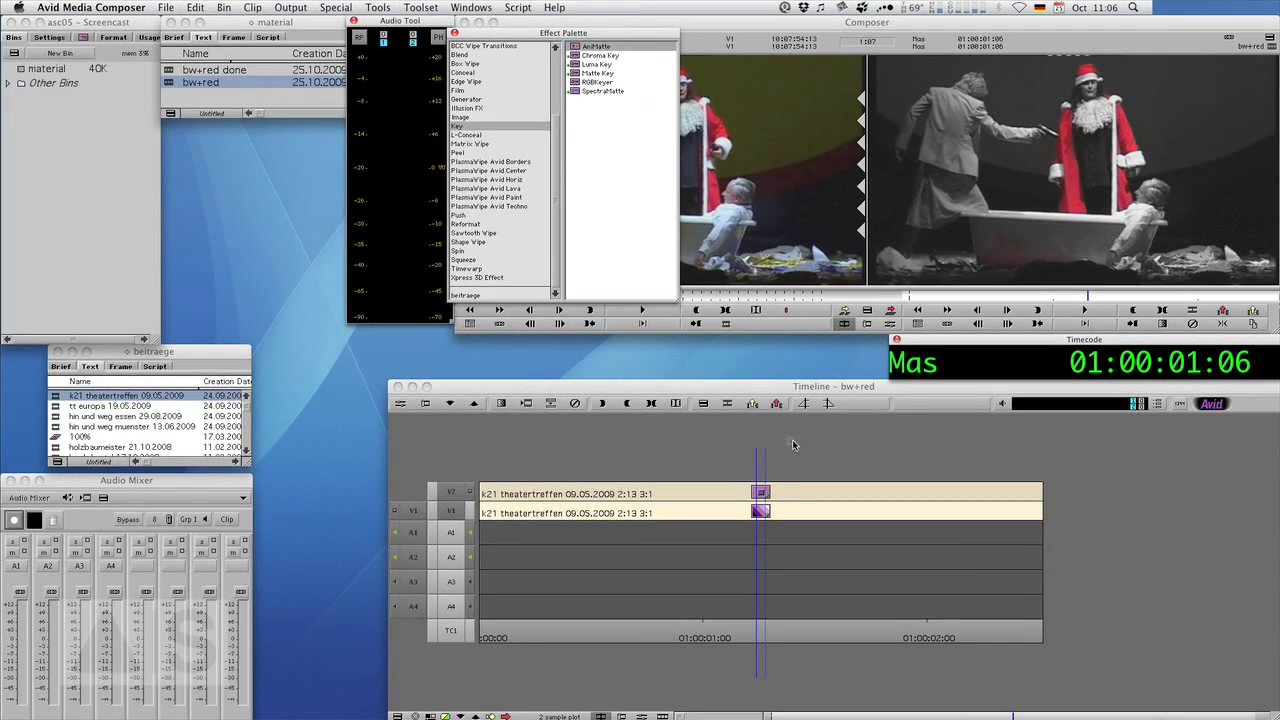
Drop an AniMatte onto the V2 clip and open it in the Effect Editor.
{"action": "left_click", "coordinate": [761, 490]}
{"action": "left_click_drag", "start_coordinate": [765, 492], "coordinate": [769, 492]}
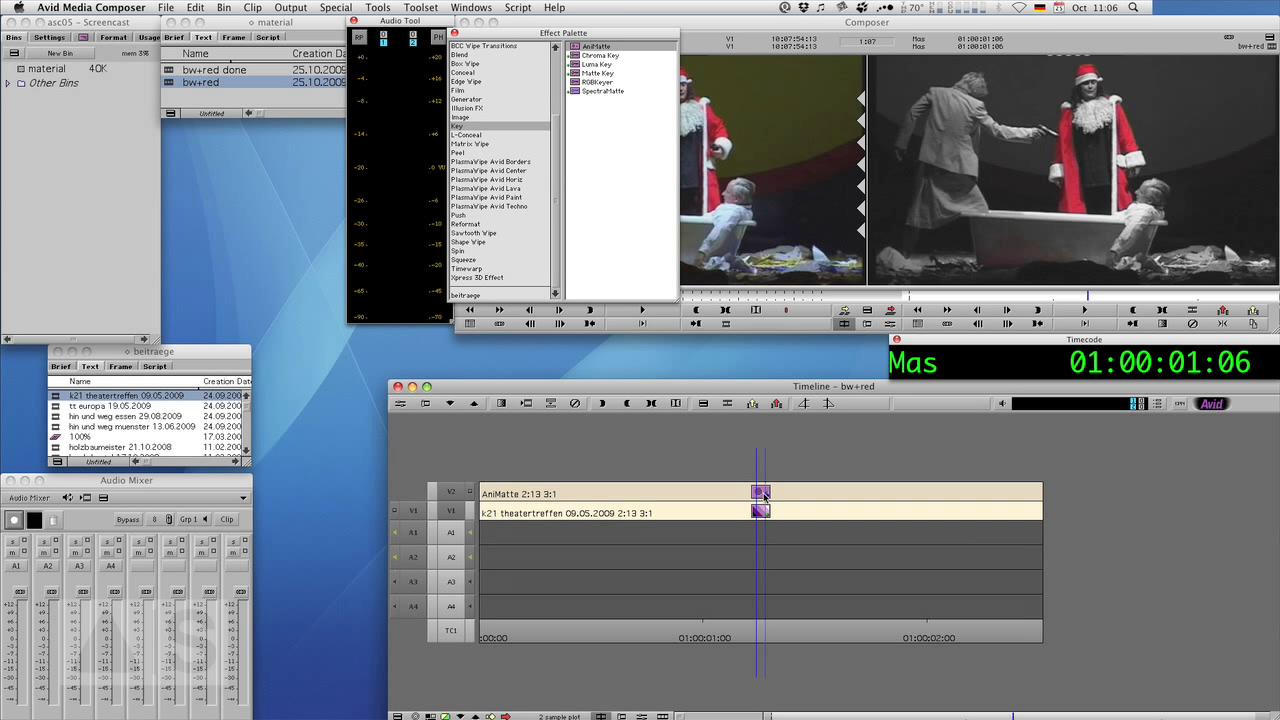
{"action": "left_click", "coordinate": [399, 404]}
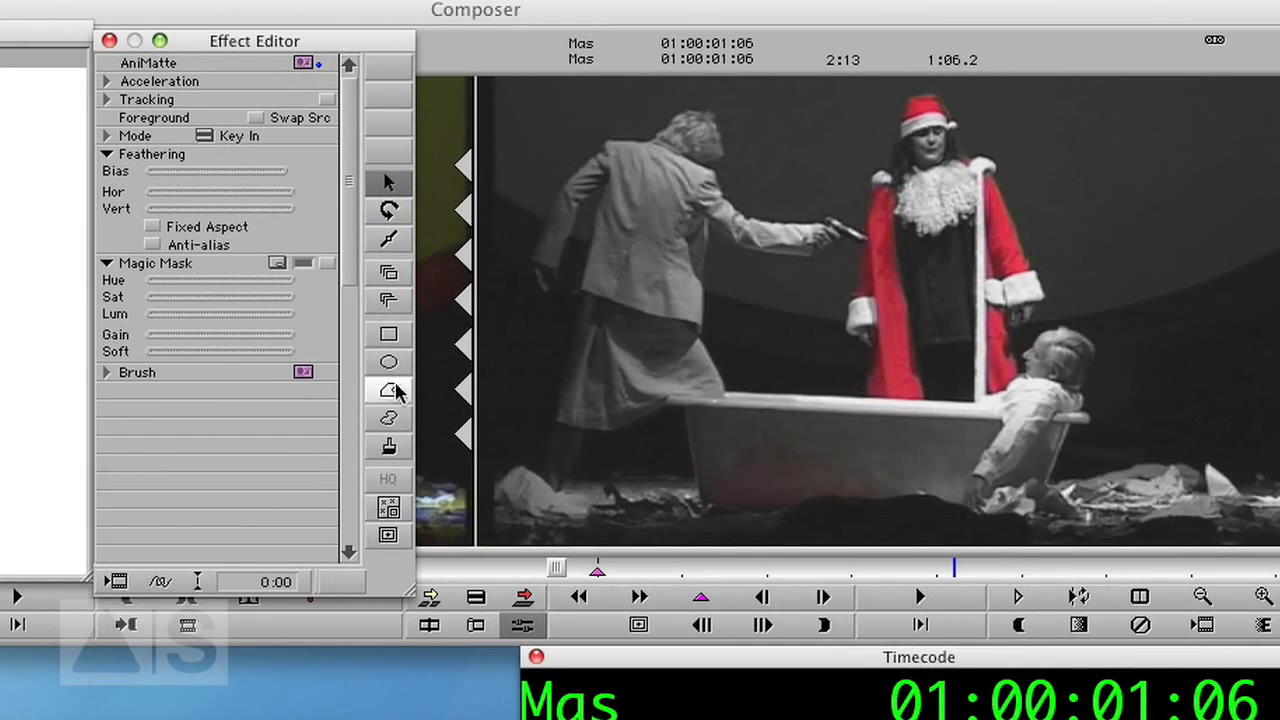
Draw a Key Out AniMatte rectangle over the bathtub, then close the Effect Editor.
{"action": "left_click", "coordinate": [390, 342]}
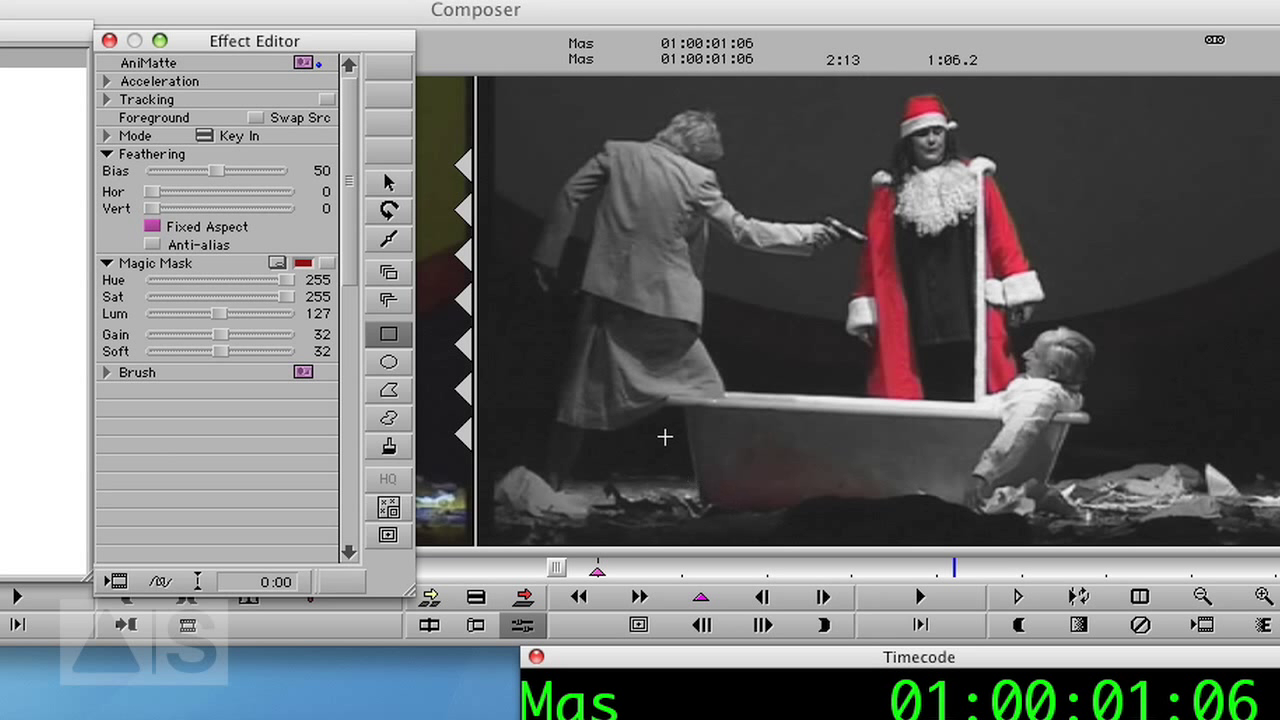
{"action": "left_click_drag", "start_coordinate": [648, 418], "coordinate": [960, 541]}
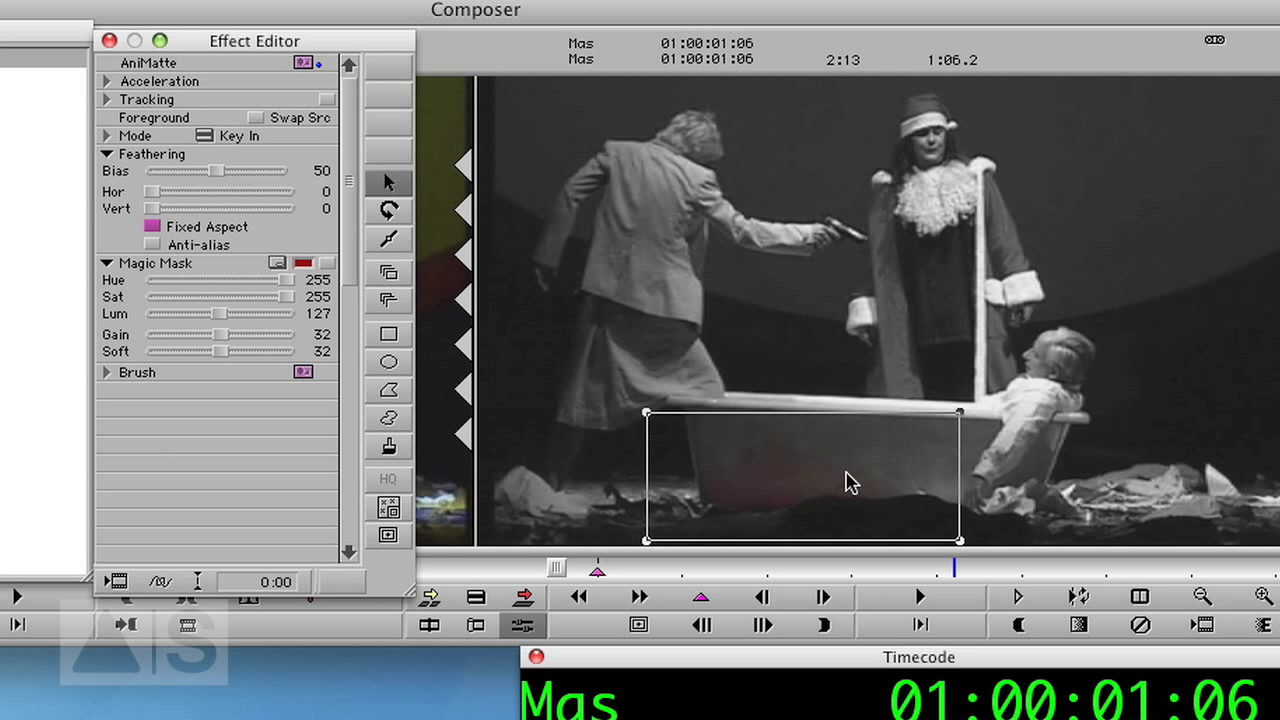
{"action": "left_click", "coordinate": [205, 136]}
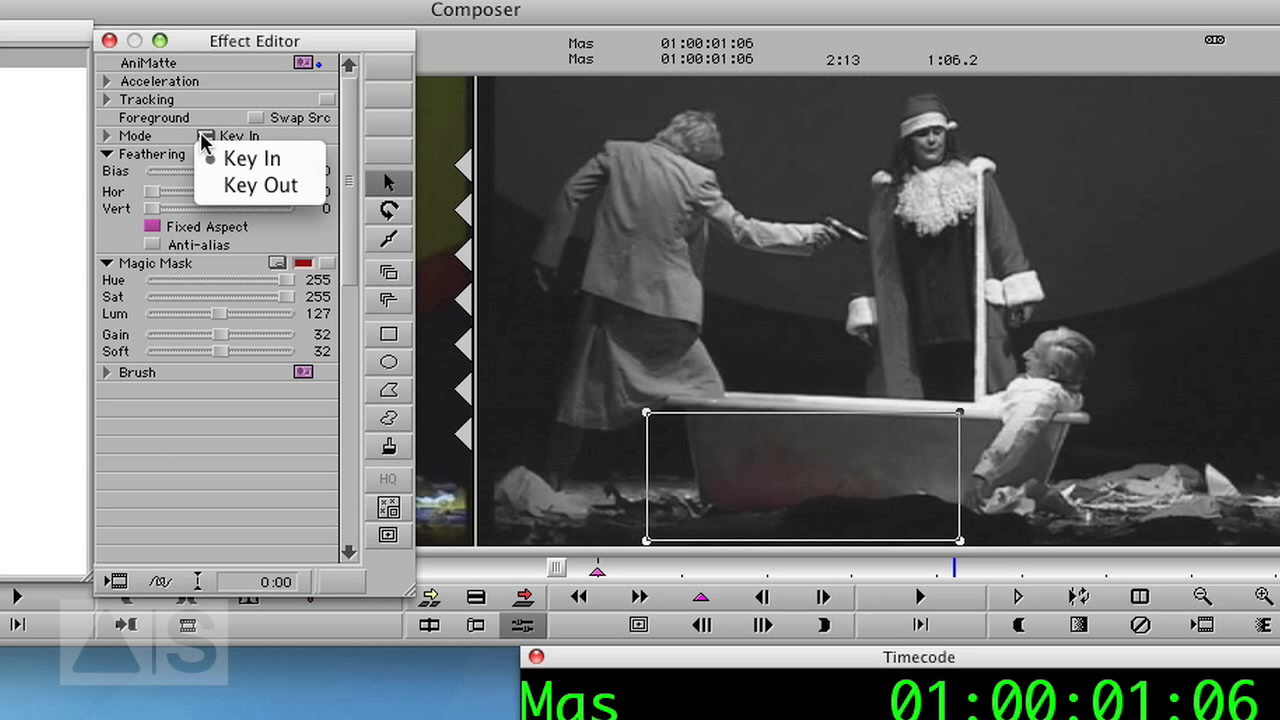
{"action": "left_click", "coordinate": [243, 190]}
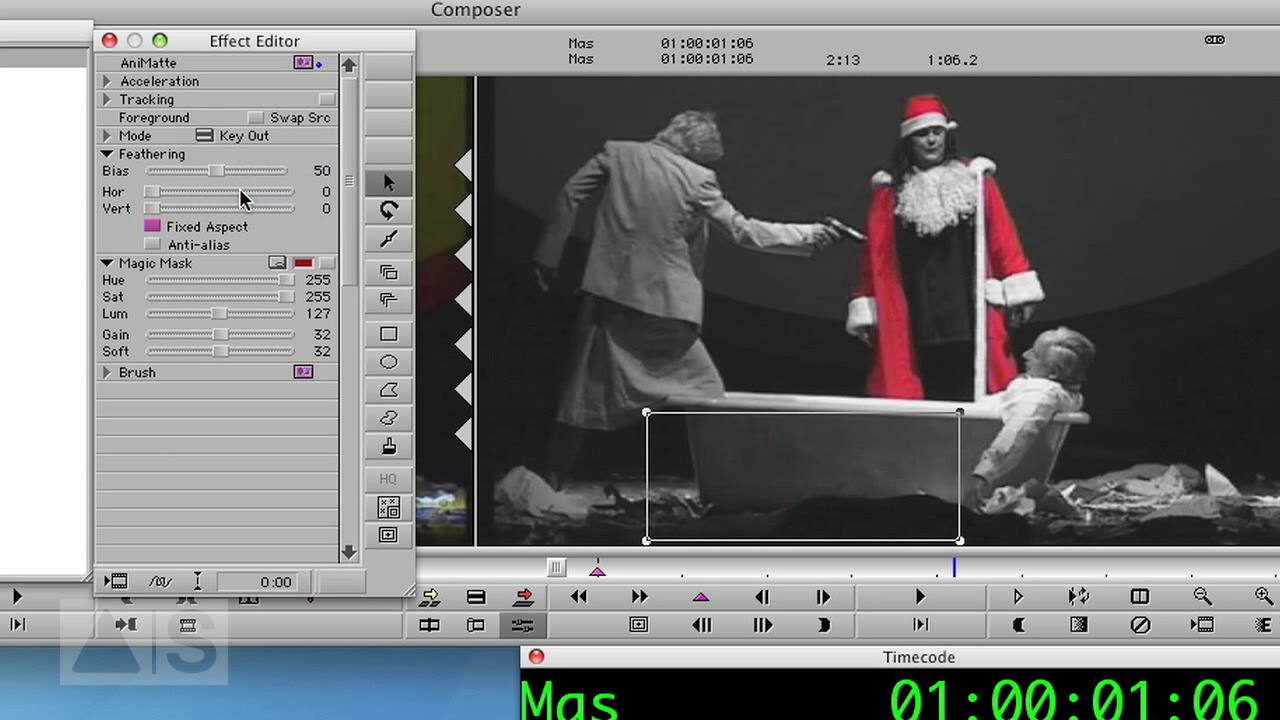
{"action": "left_click", "coordinate": [109, 41]}
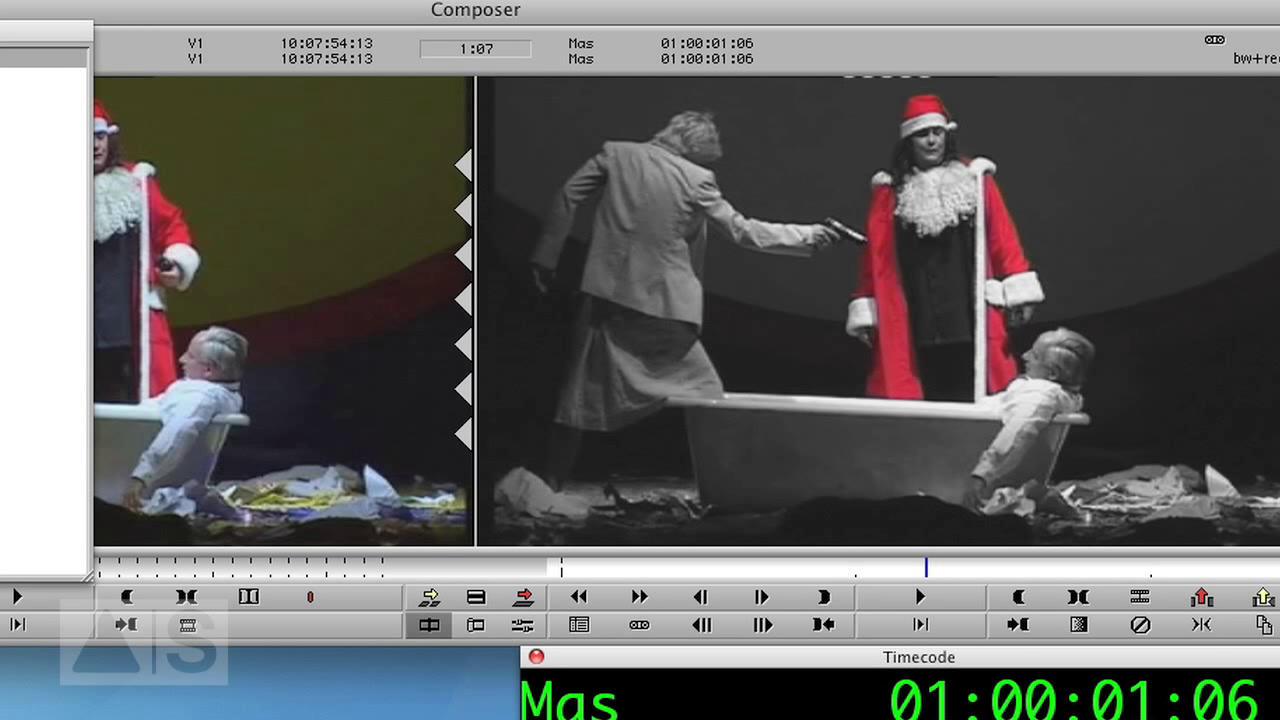
Scrub and play back the masked shot, then park on the effect at 01:00:01:06.
{"action": "left_click_drag", "start_coordinate": [580, 571], "coordinate": [722, 585]}
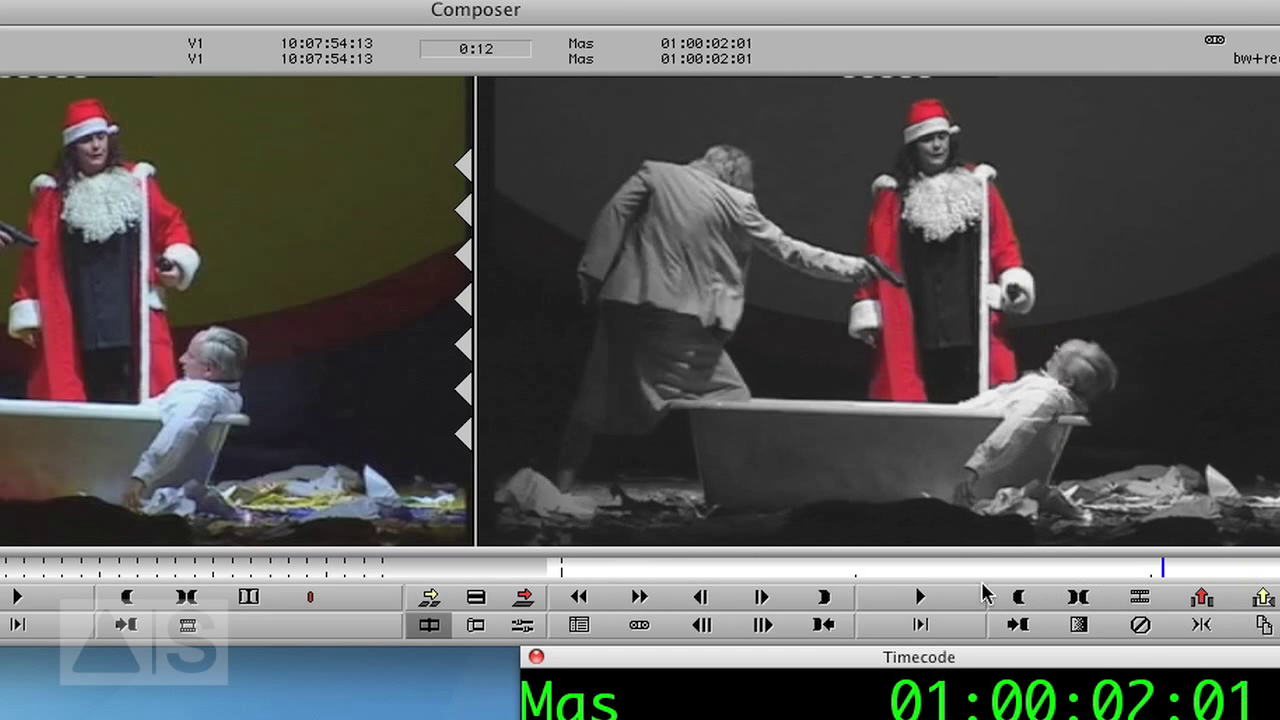
{"action": "left_click_drag", "start_coordinate": [850, 574], "coordinate": [597, 583]}
{"action": "key", "text": "space"}
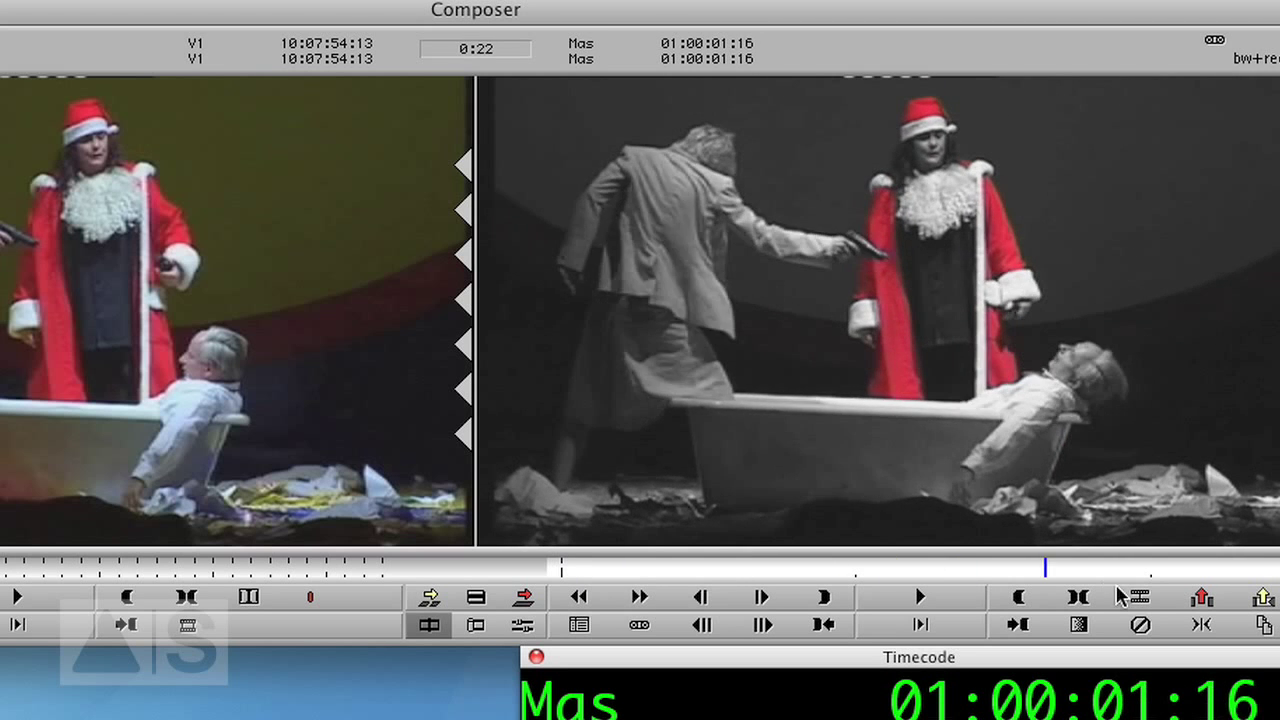
{"action": "left_click_drag", "start_coordinate": [1240, 572], "coordinate": [1173, 600]}
{"action": "left_click_drag", "start_coordinate": [997, 593], "coordinate": [551, 583]}
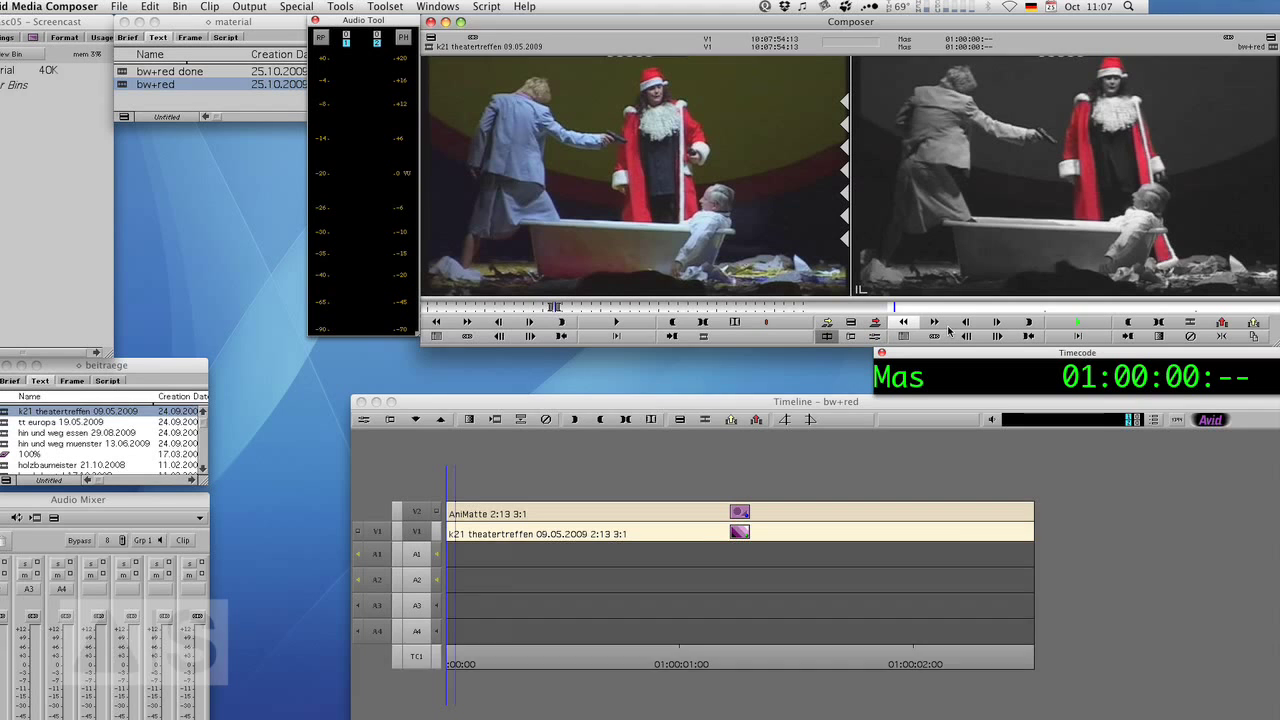
{"action": "left_click_drag", "start_coordinate": [705, 637], "coordinate": [771, 638]}
Render the AniMatte effect to the Media drive.
{"action": "left_click", "coordinate": [526, 405]}
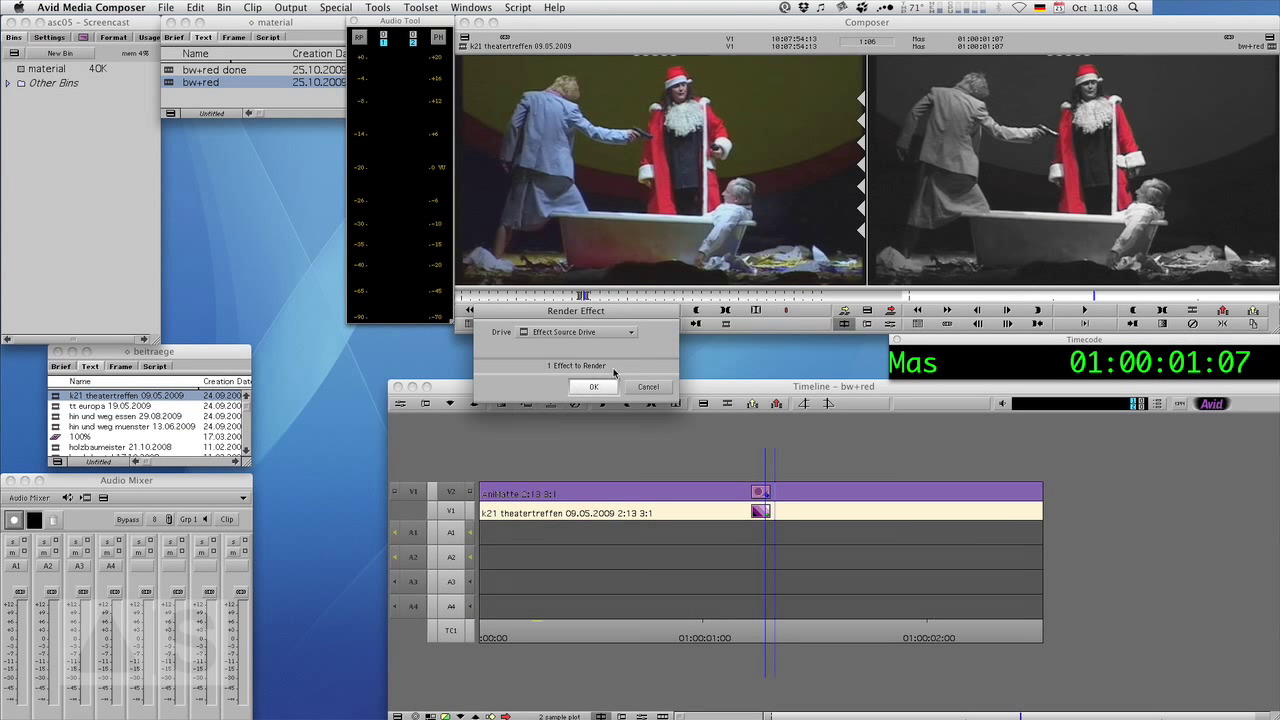
{"action": "left_click", "coordinate": [575, 331]}
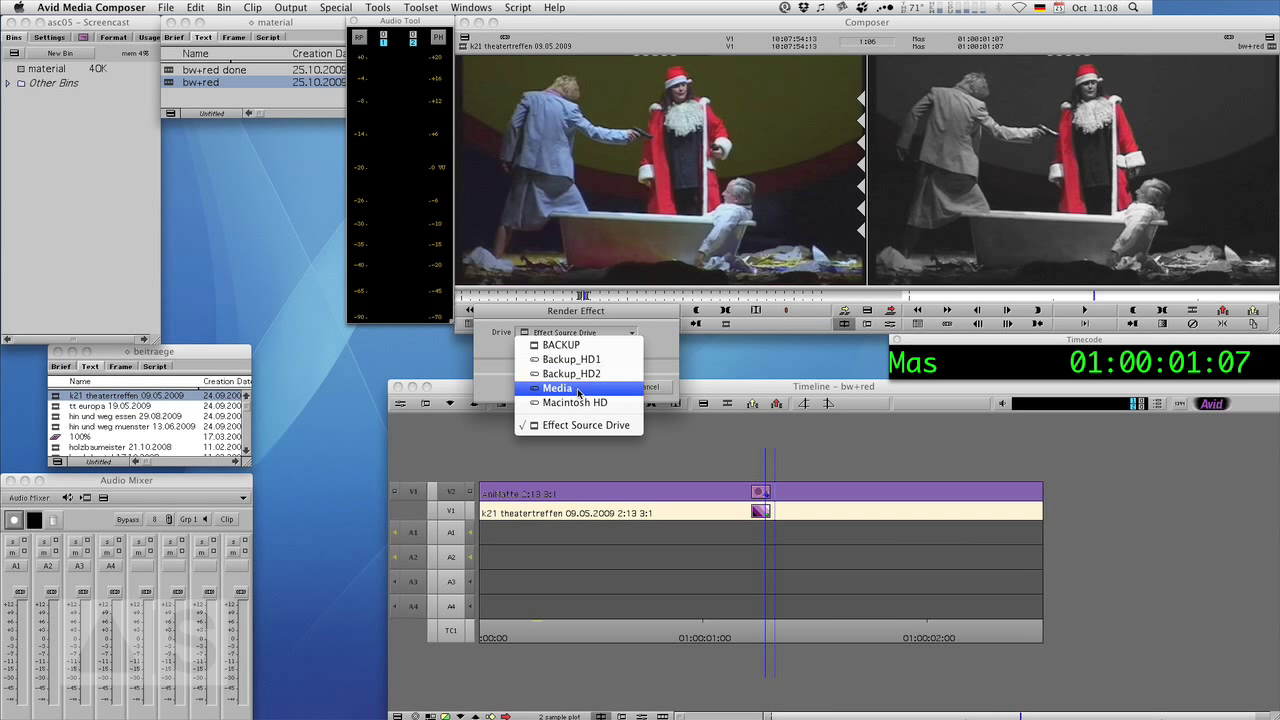
{"action": "left_click", "coordinate": [575, 391]}
{"action": "left_click", "coordinate": [593, 387]}
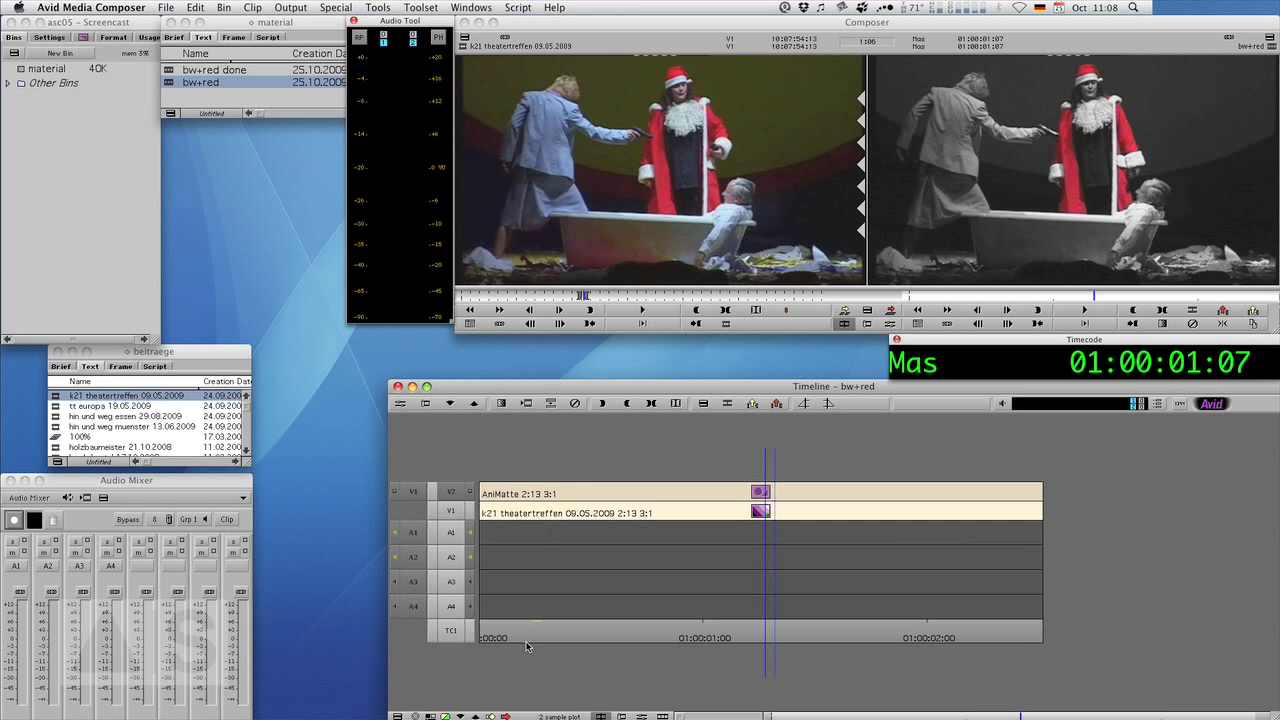
Play the rendered black-and-white sequence from the start twice to check Santa's red costume.
{"action": "left_click_drag", "start_coordinate": [527, 643], "coordinate": [464, 634]}
{"action": "key", "text": "space"}
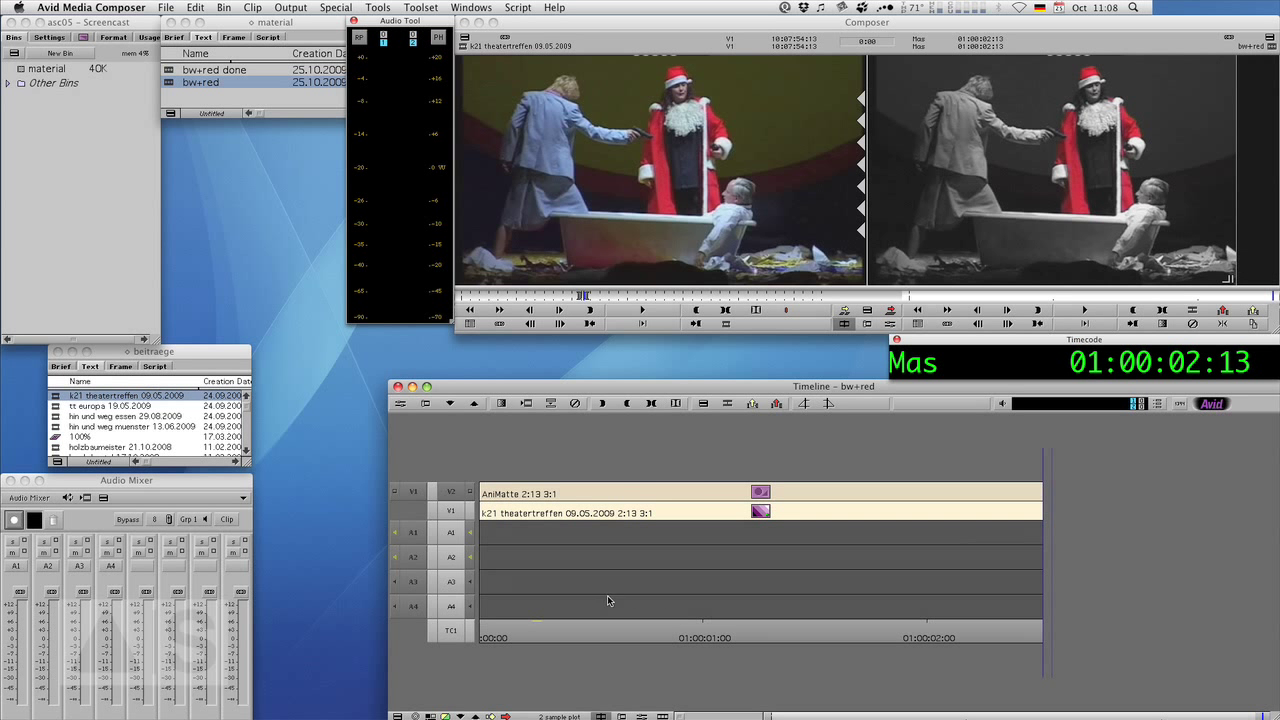
{"action": "left_click_drag", "start_coordinate": [547, 644], "coordinate": [477, 636]}
{"action": "key", "text": "space"}
{"action": "left_click_drag", "start_coordinate": [558, 638], "coordinate": [471, 641]}
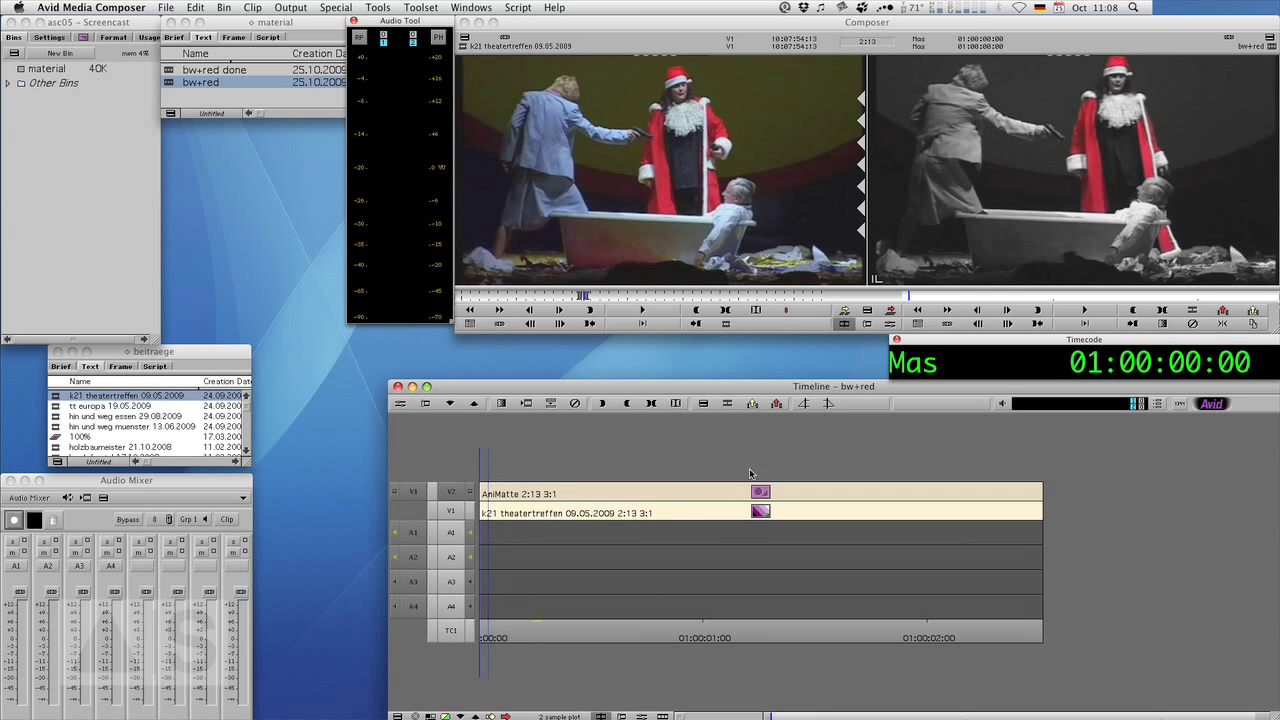
{"action": "key", "text": "super+Tab"}
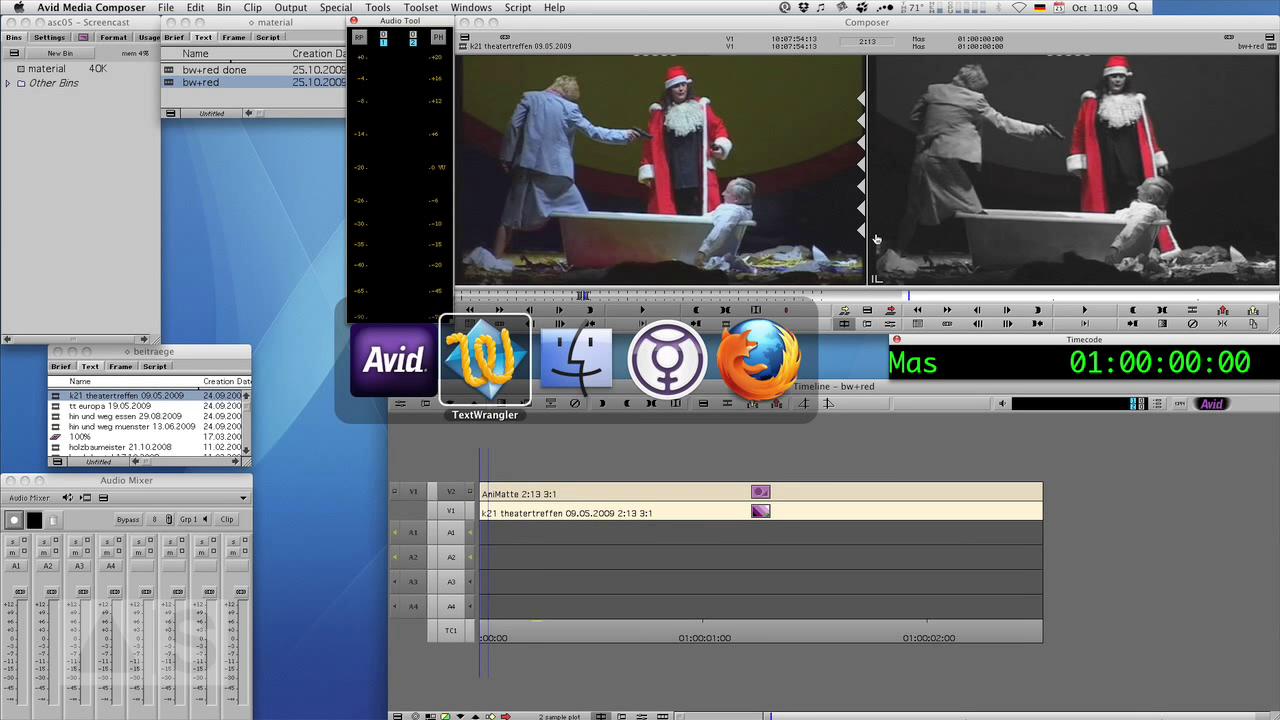
Bring Firefox forward and show the avidscreencast Twitter profile page.
{"action": "left_click", "coordinate": [744, 373]}
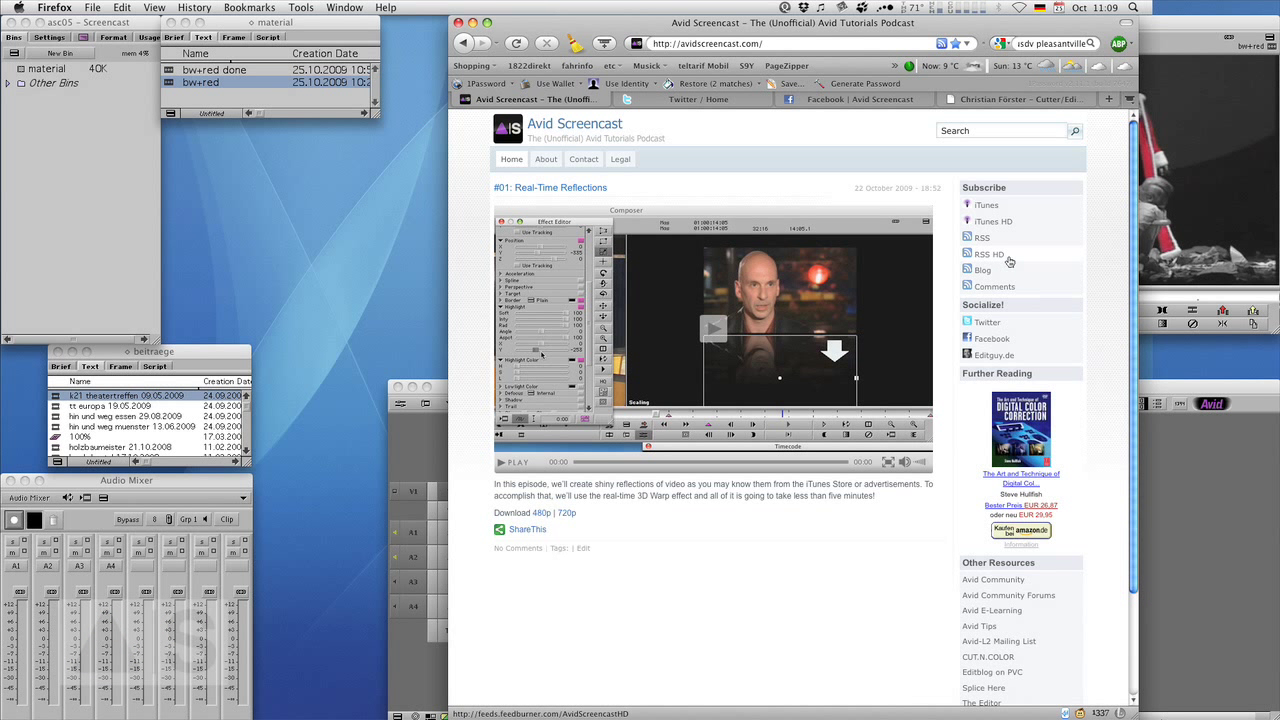
{"action": "left_click", "coordinate": [714, 104]}
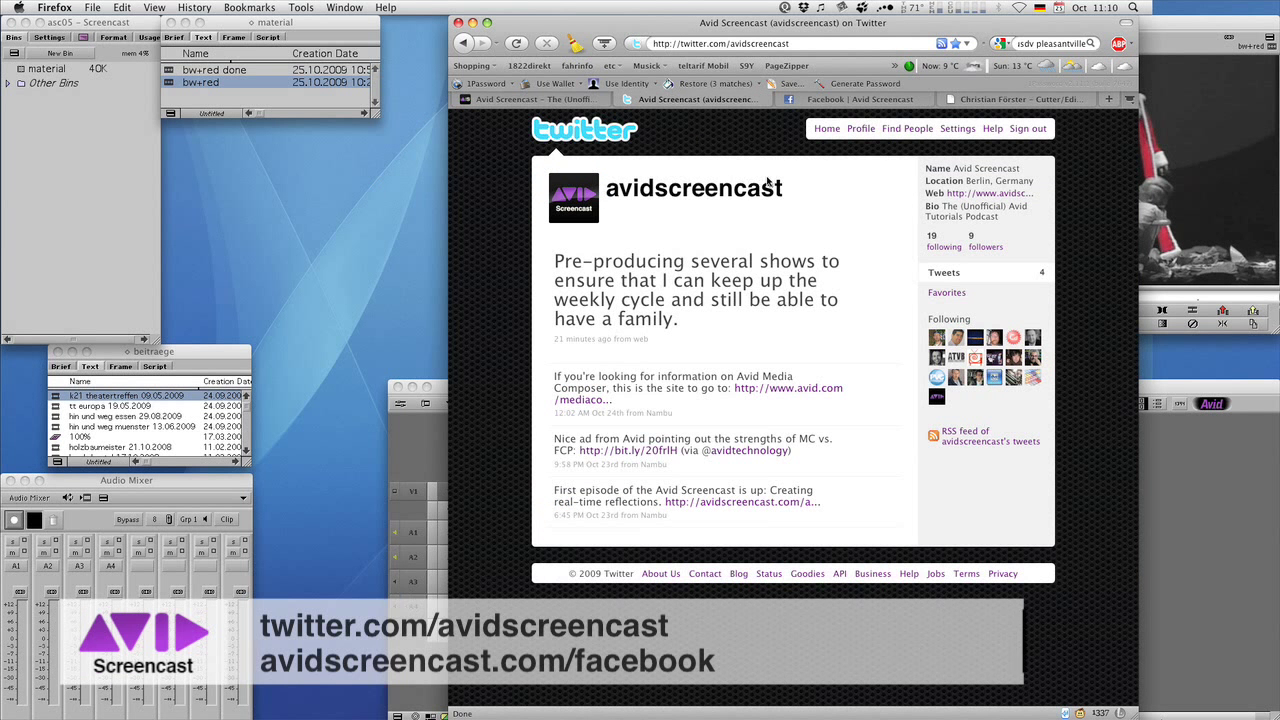
View the Avid Screencast Facebook page, then skim the editguy.de portfolio site.
{"action": "left_click", "coordinate": [848, 100]}
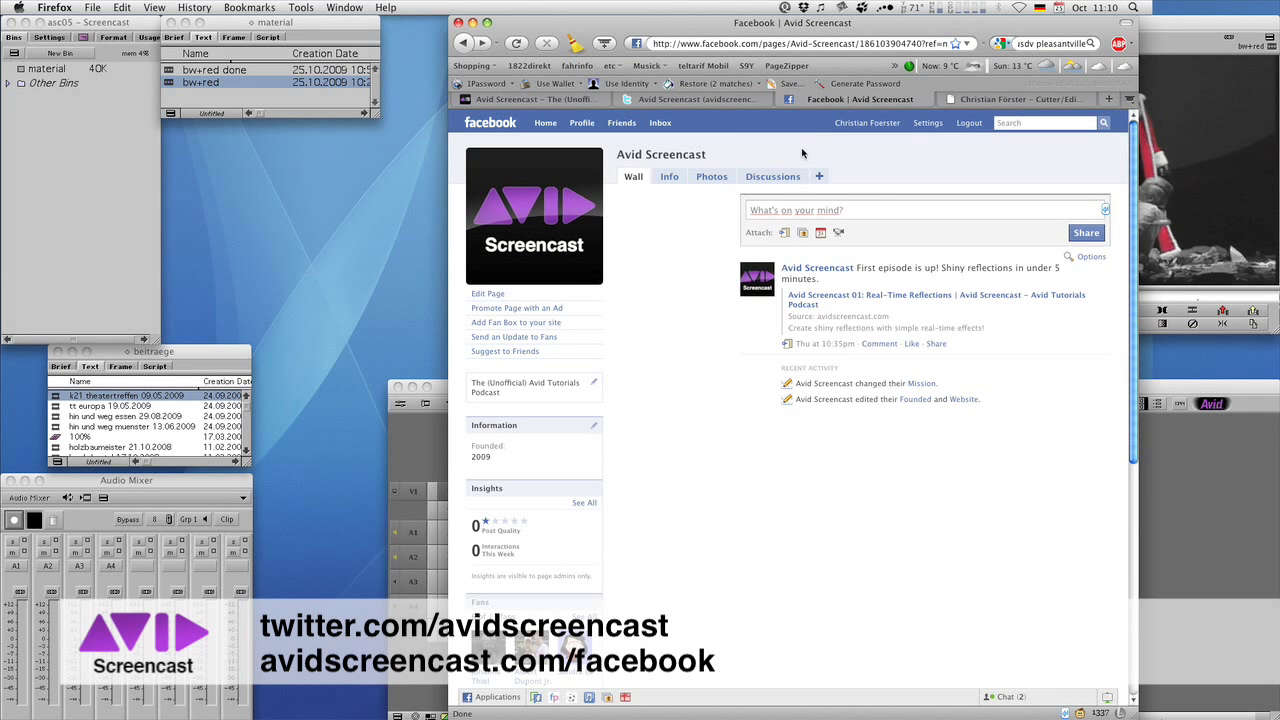
{"action": "left_click", "coordinate": [983, 101]}
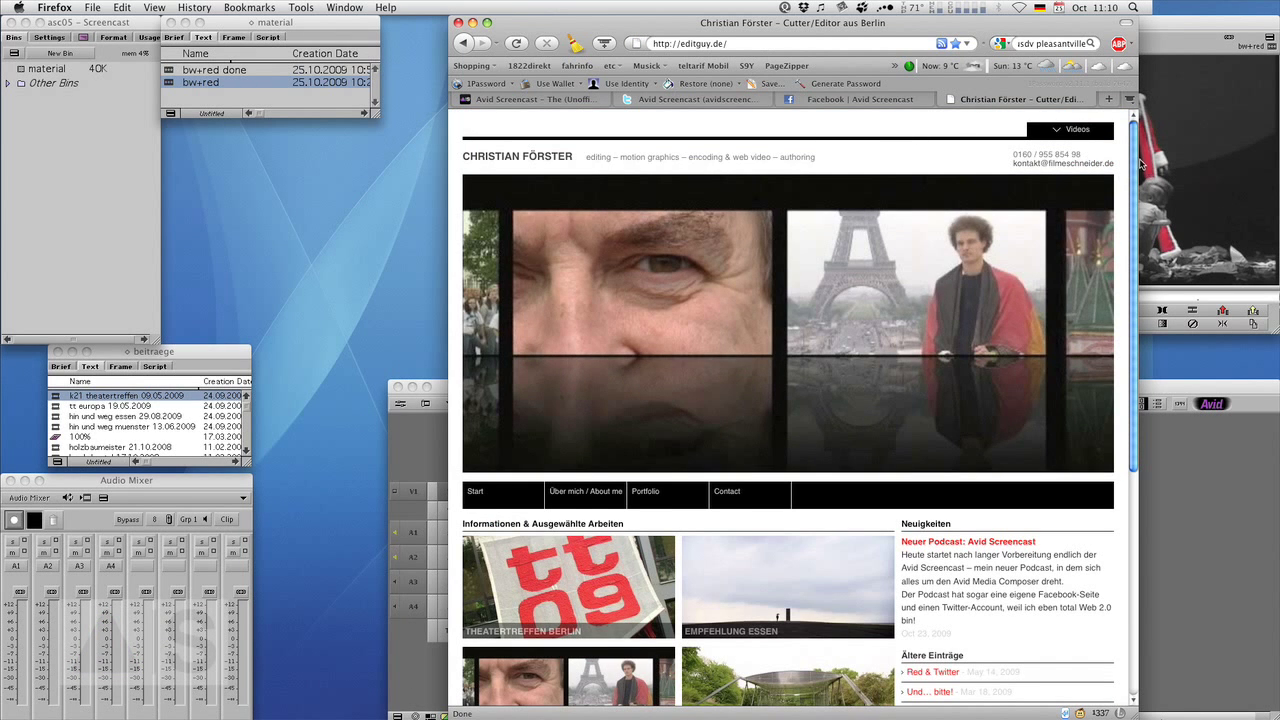
{"action": "scroll", "coordinate": [1100, 170], "scroll_direction": "down", "scroll_amount": 2}
{"action": "scroll", "coordinate": [1070, 180], "scroll_direction": "up", "scroll_amount": 2}
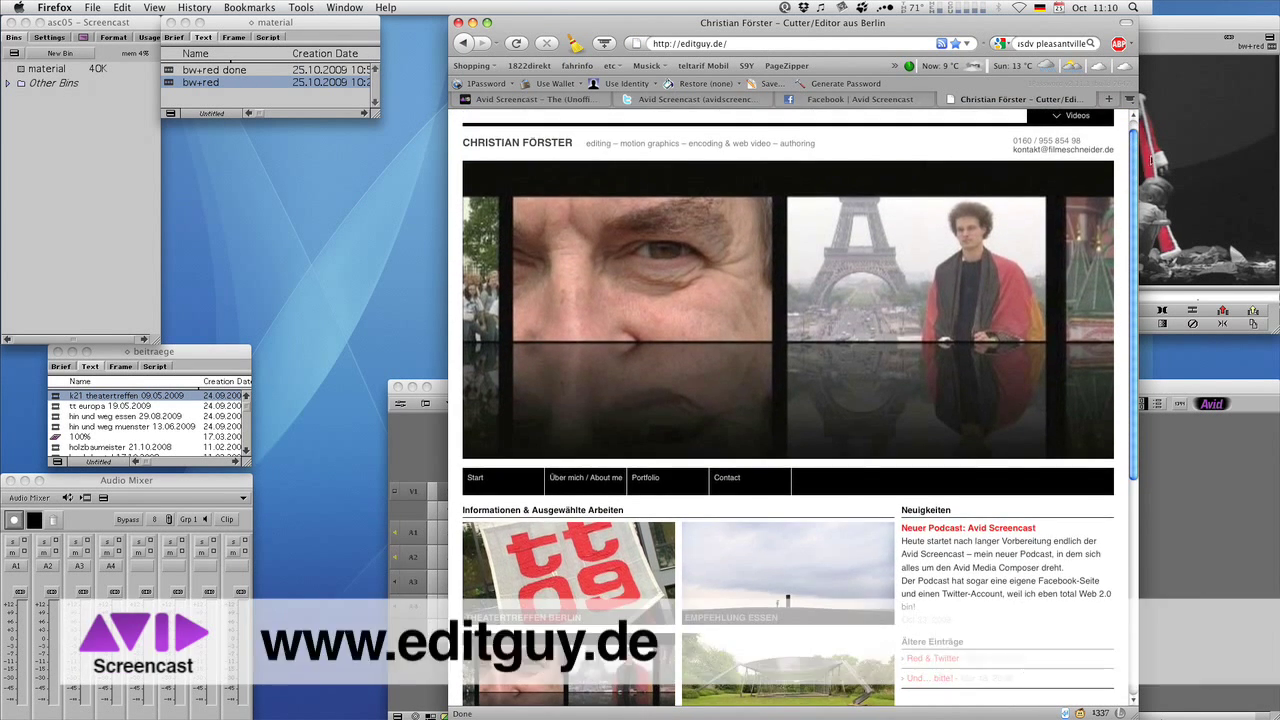
{"action": "scroll", "coordinate": [1040, 185], "scroll_direction": "down", "scroll_amount": 1}
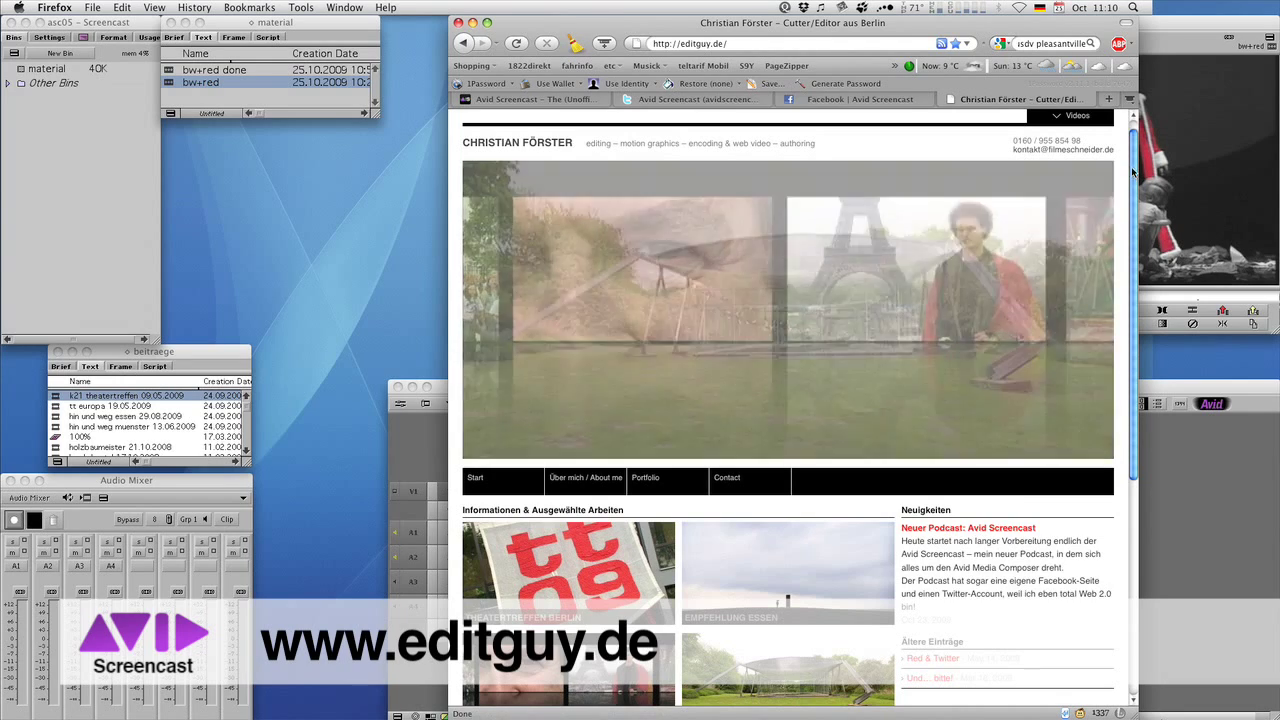
{"action": "scroll", "coordinate": [1117, 268], "scroll_direction": "down", "scroll_amount": 3}
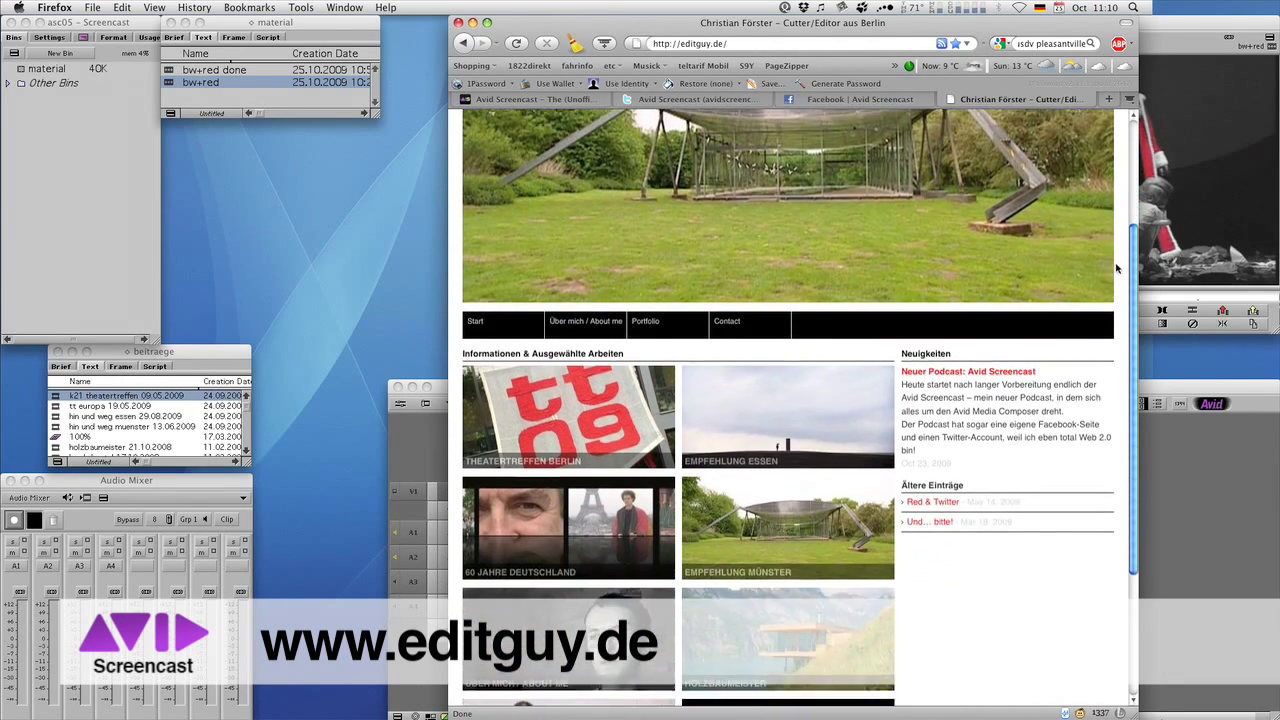
{"action": "scroll", "coordinate": [1117, 268], "scroll_direction": "up", "scroll_amount": 3}
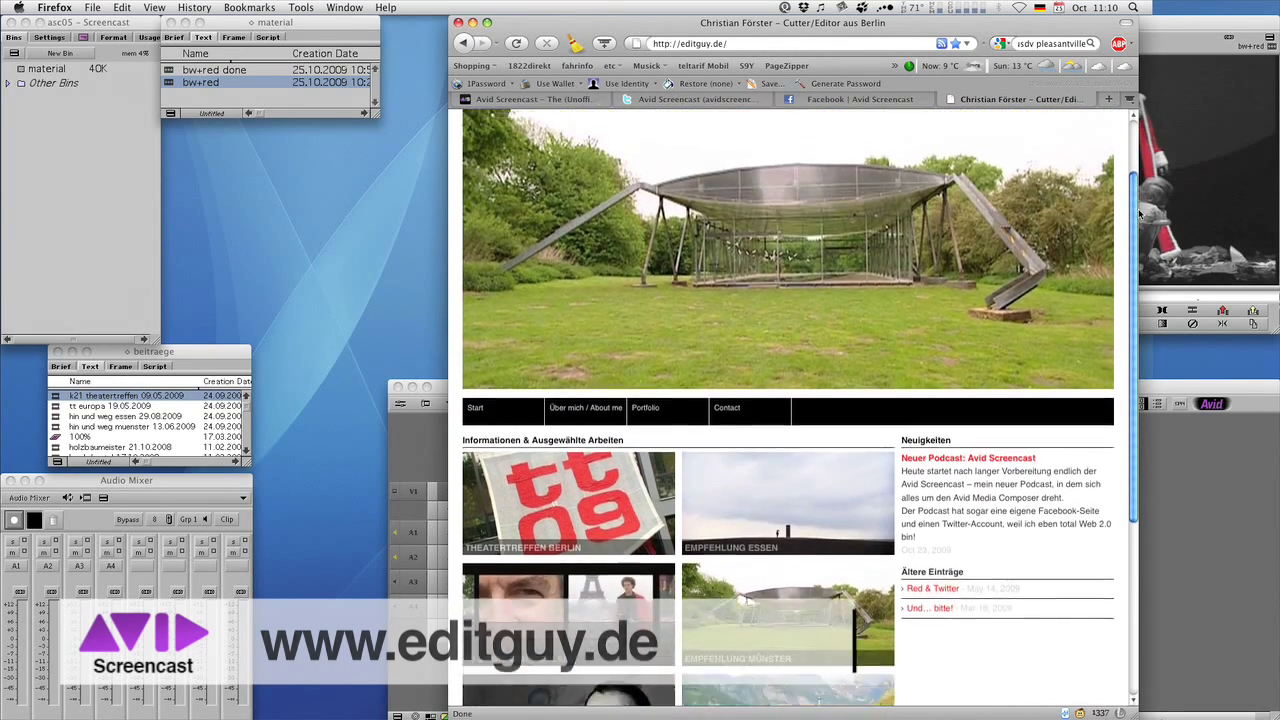